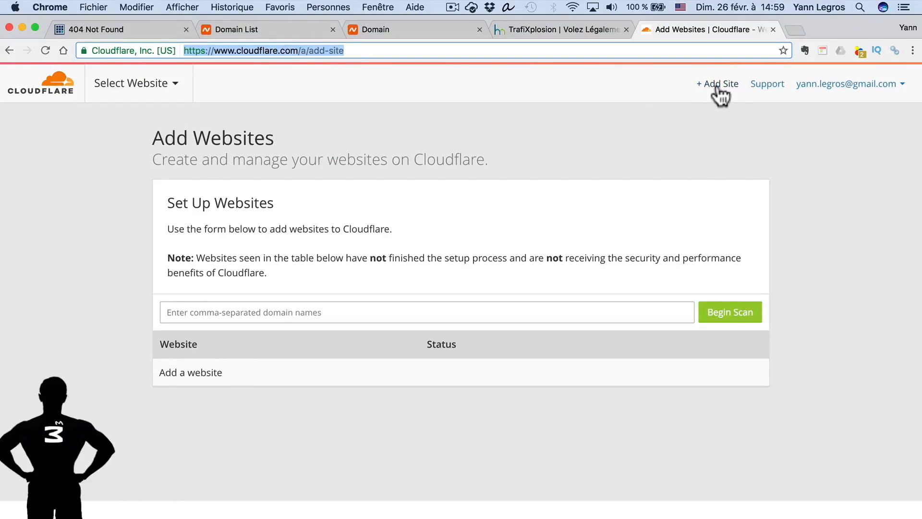
left_click(545, 25)
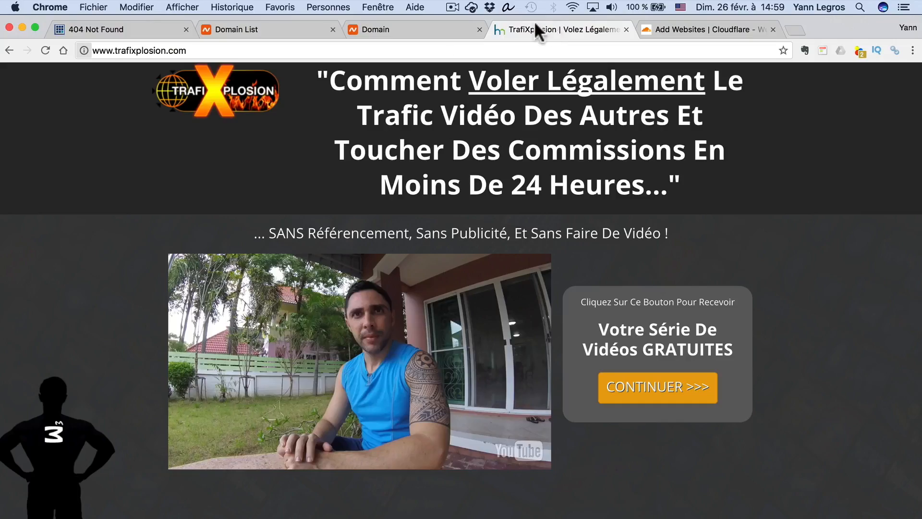
left_click(205, 52)
left_click(140, 51)
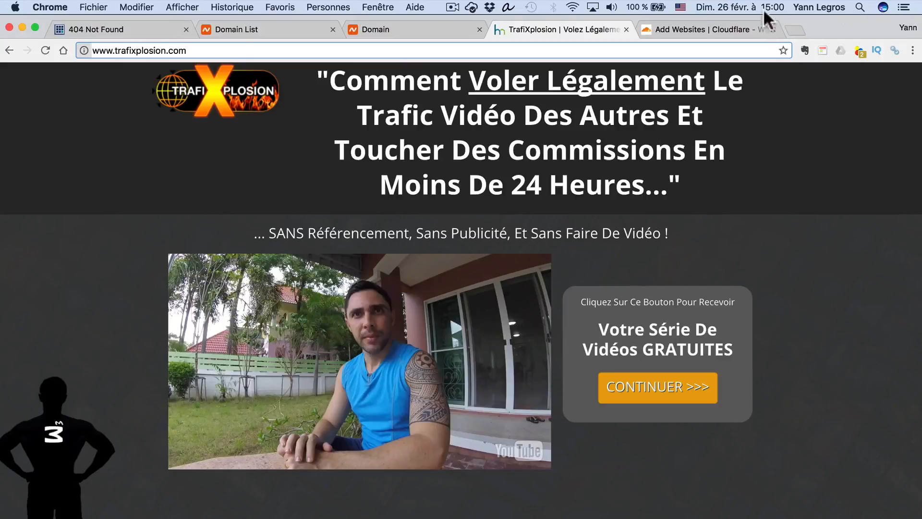
left_click(79, 50)
key("super+c")
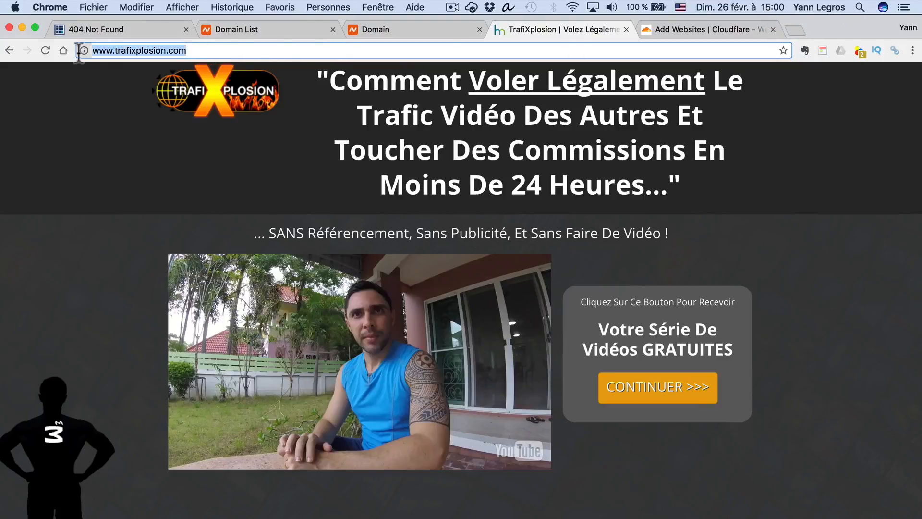
left_click(672, 28)
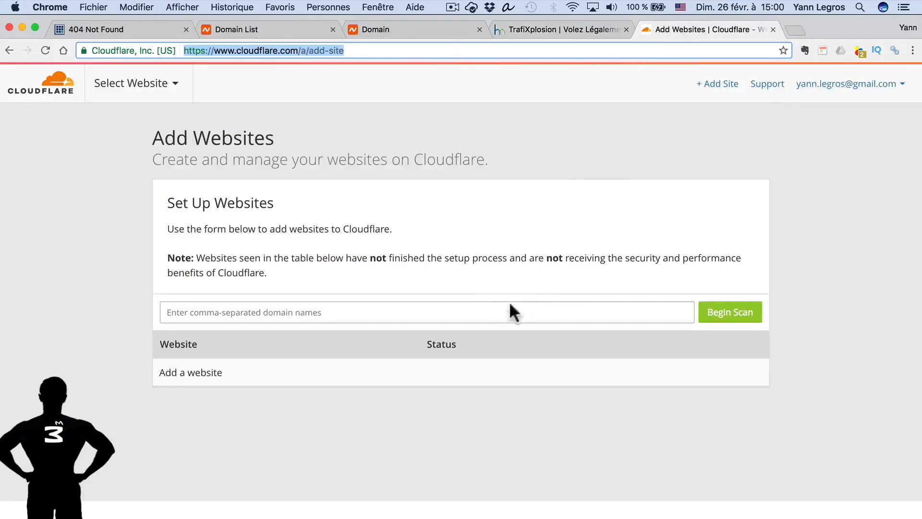
left_click(497, 312)
key("super+v")
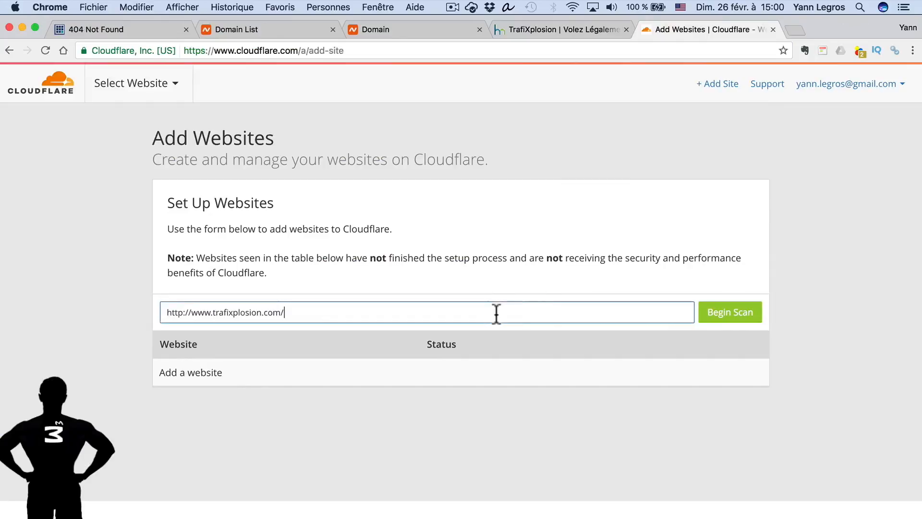
left_click(715, 320)
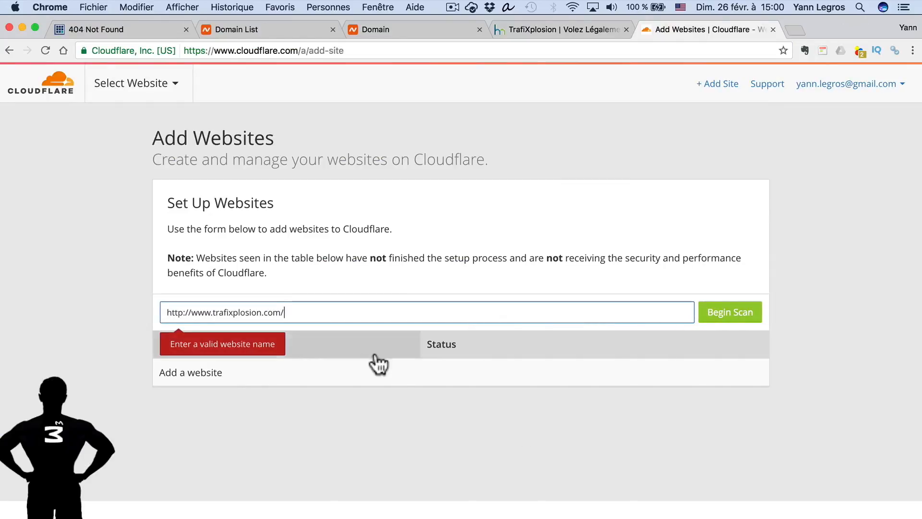
key("BackSpace")
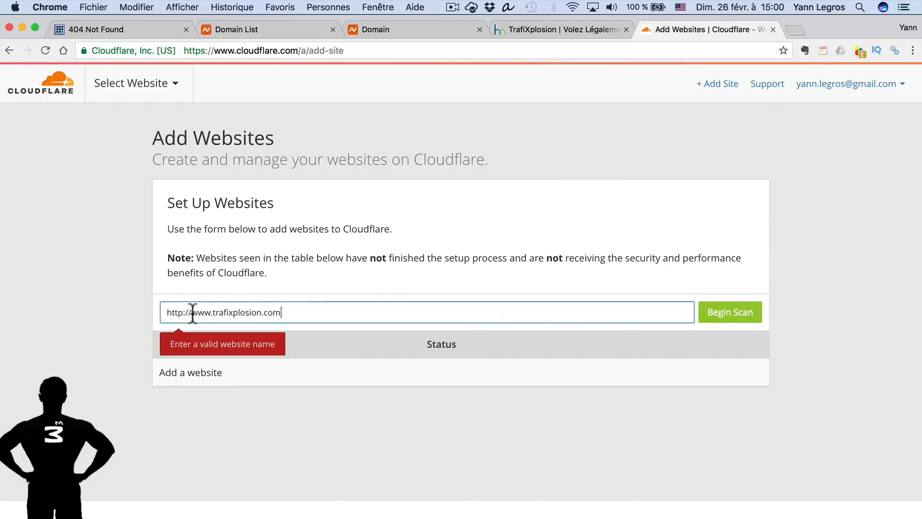
left_click_drag(191, 313, 143, 303)
key("BackSpace")
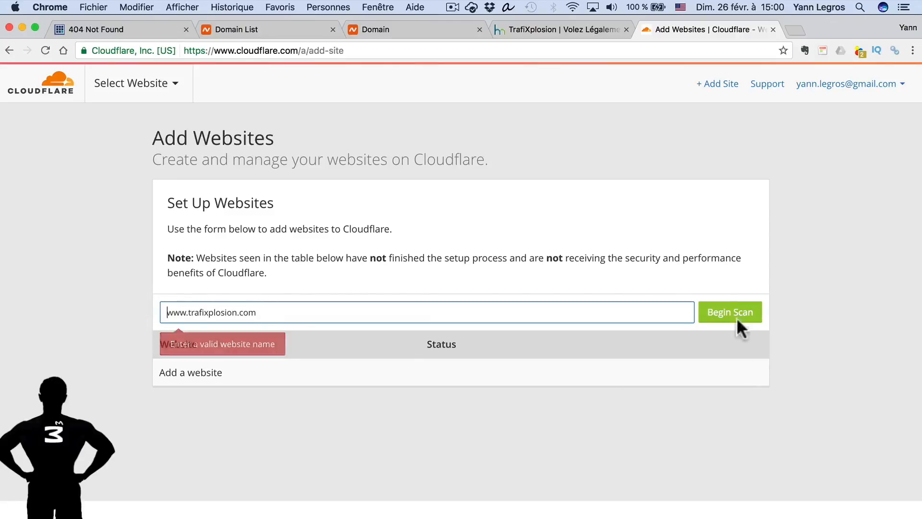
left_click(733, 314)
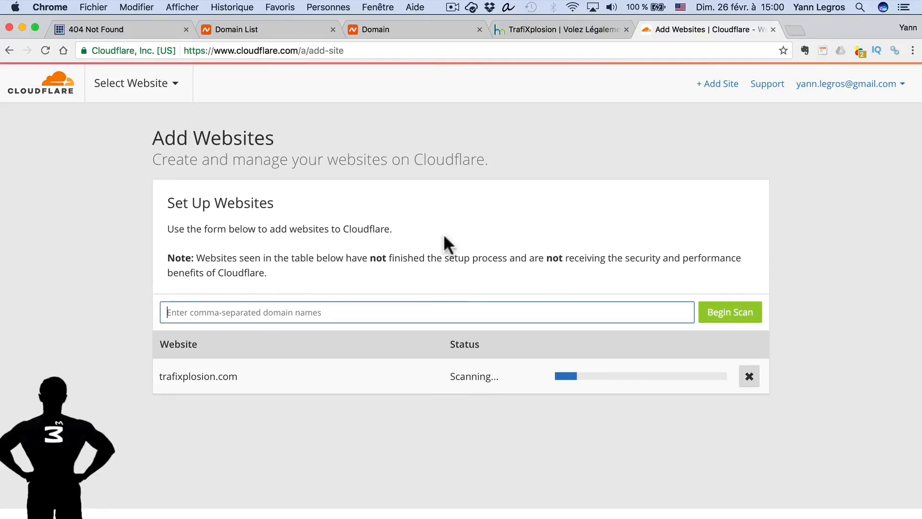
- Check the nameservers set for trafixplosion.com on its Namecheap domain page, and return to the Cloudflare scan
left_click(371, 29)
scroll(305, 342, "down", 3)
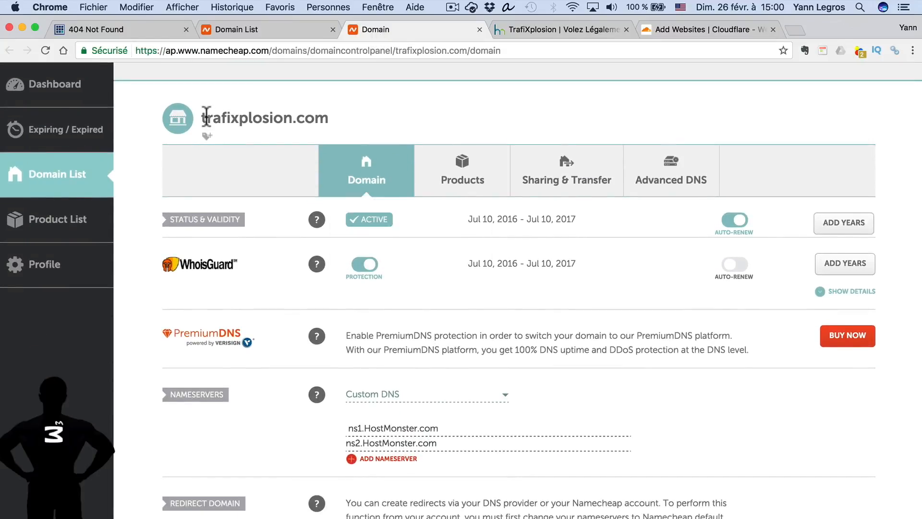
left_click_drag(202, 118, 362, 118)
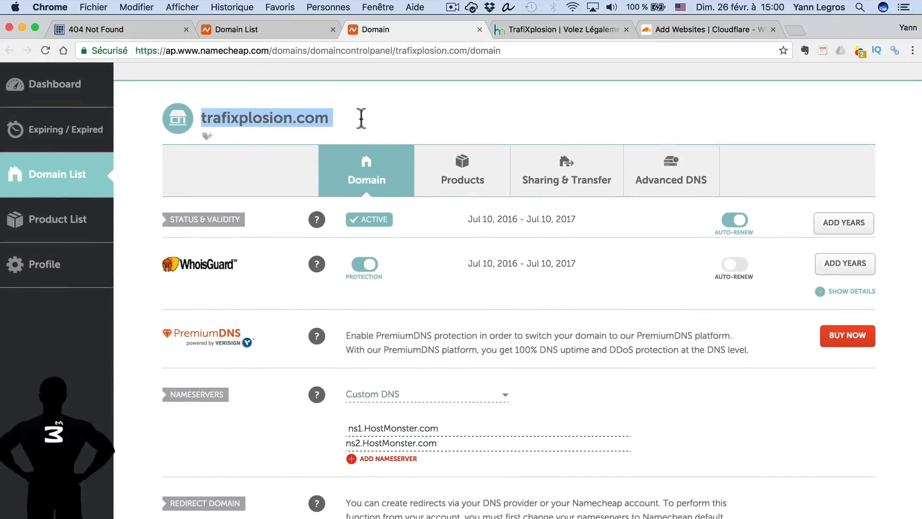
left_click(330, 117)
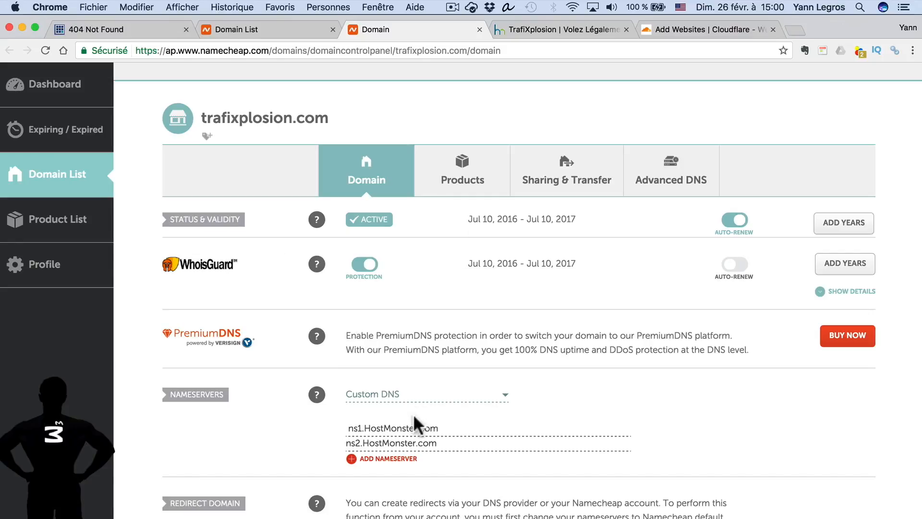
left_click(667, 31)
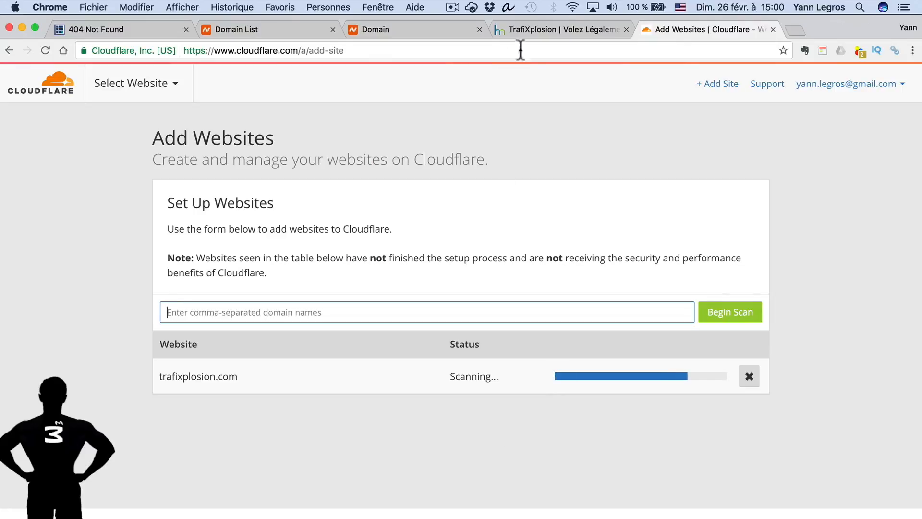
left_click(532, 29)
left_click(353, 51)
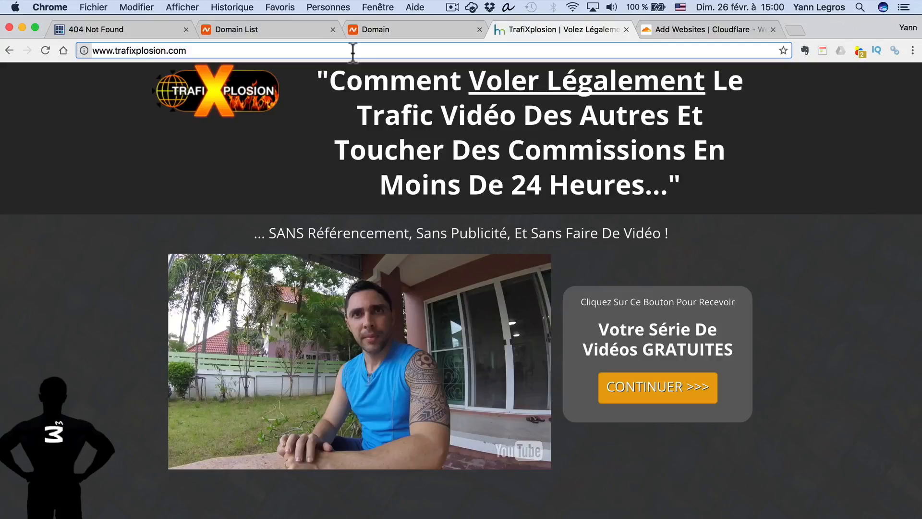
key("super+a")
key("super+c")
key("super+t")
key("super+v")
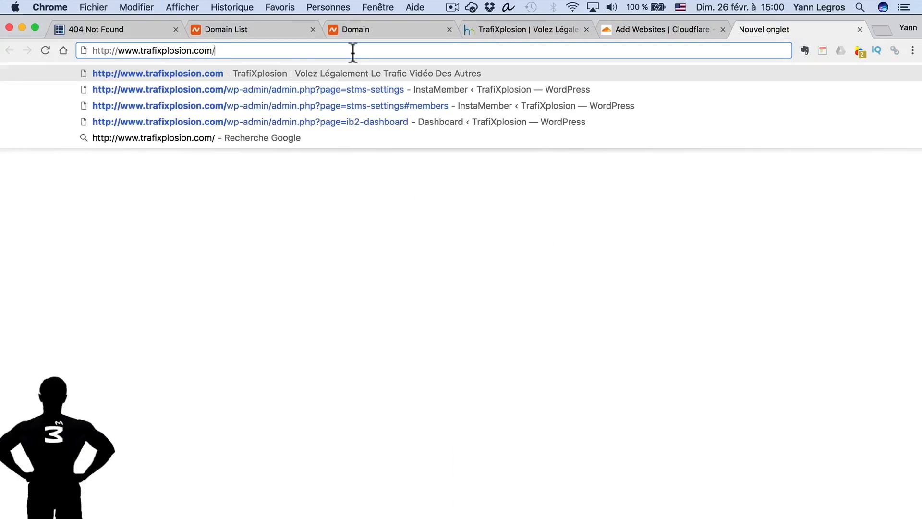
type("wp-admin")
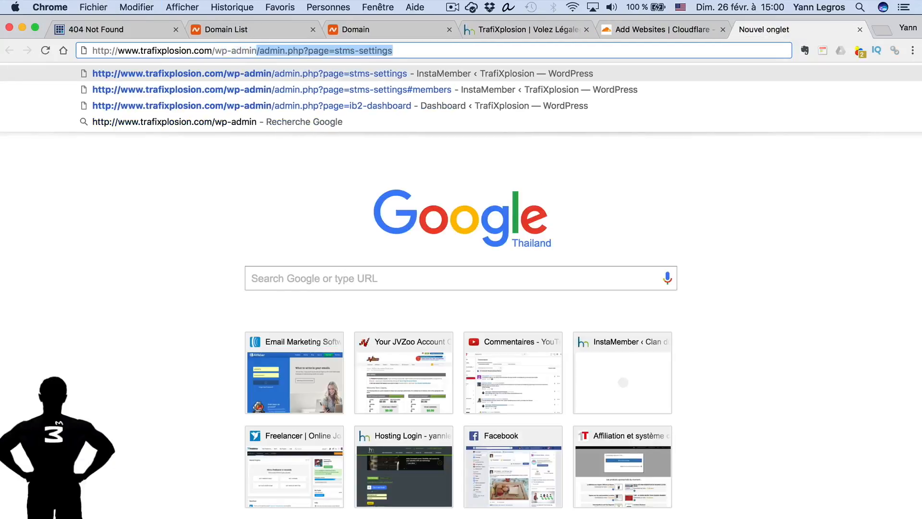
key("Delete")
key("Return")
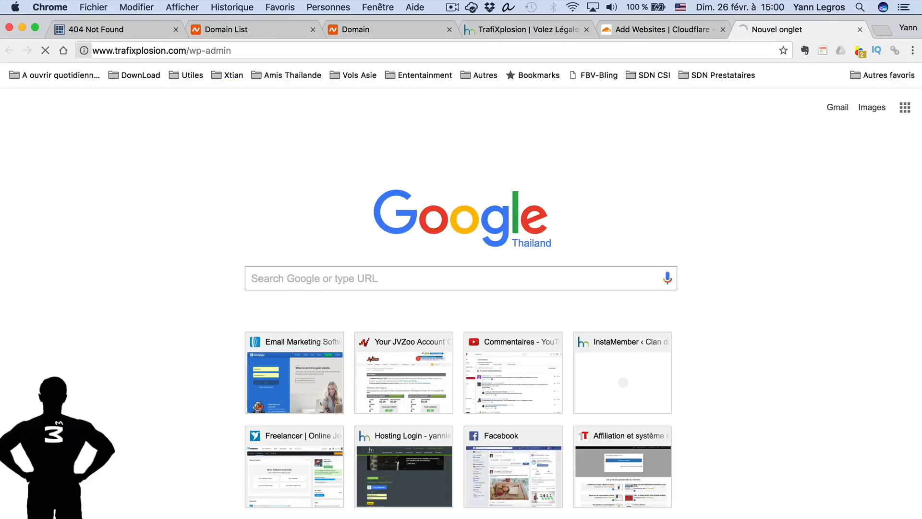
- Continue the Cloudflare setup of trafixplosion.com, review the listed DNS records and accept them
key("super+alt+Left")
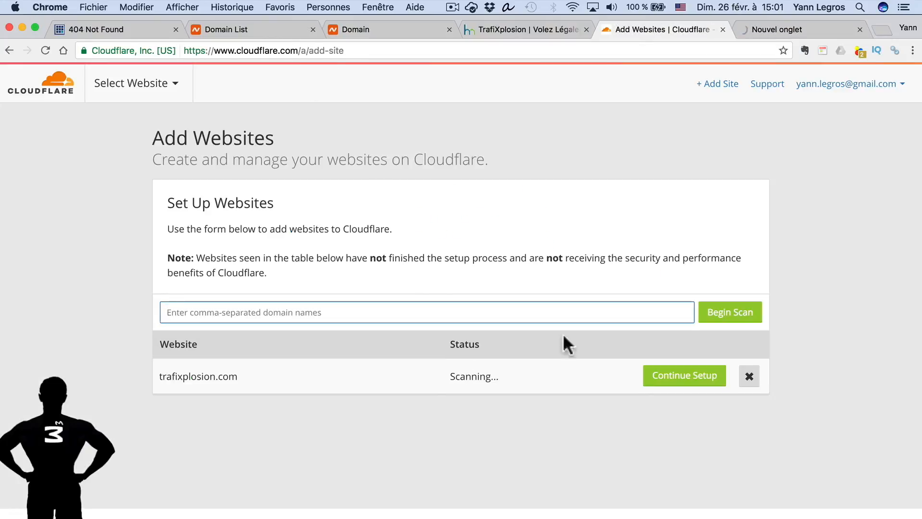
left_click(671, 381)
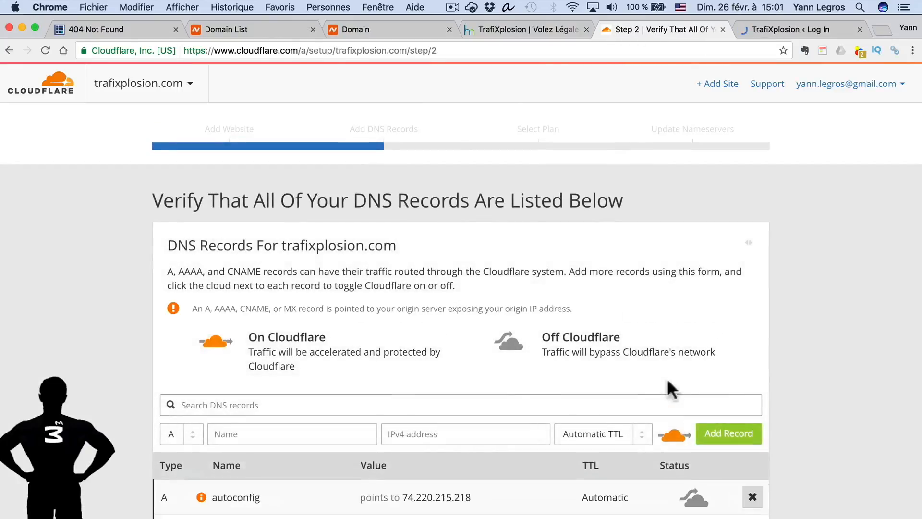
scroll(513, 407, "down", 10)
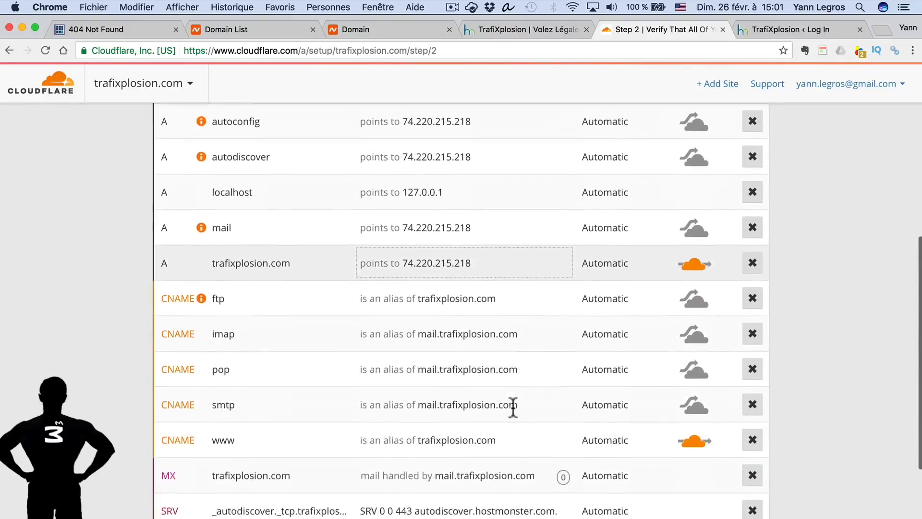
scroll(512, 407, "down", 5)
scroll(512, 407, "up", 3)
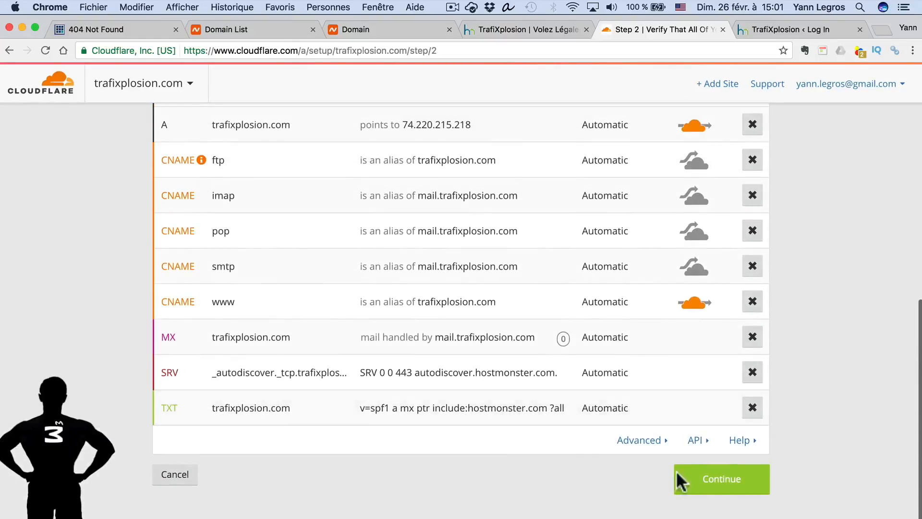
left_click(716, 481)
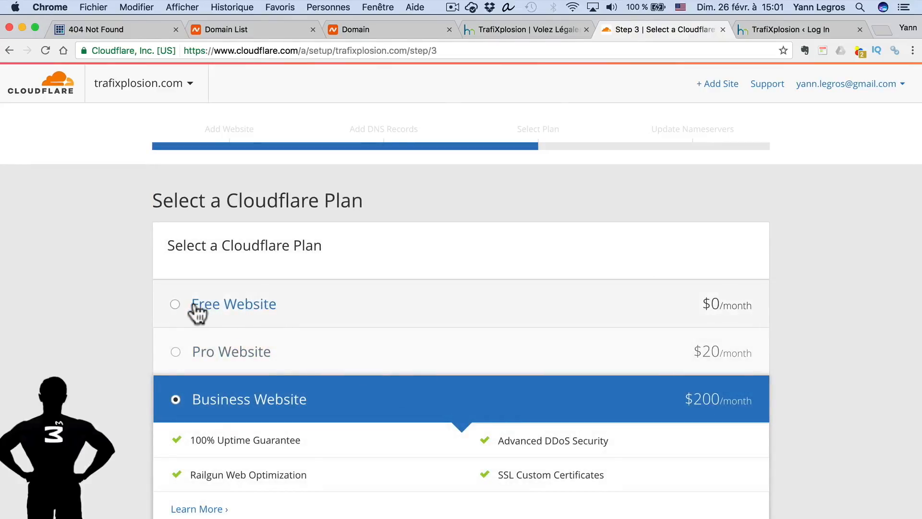
- Choose the Free Website plan at $0/month and continue to the nameserver instructions
left_click(175, 303)
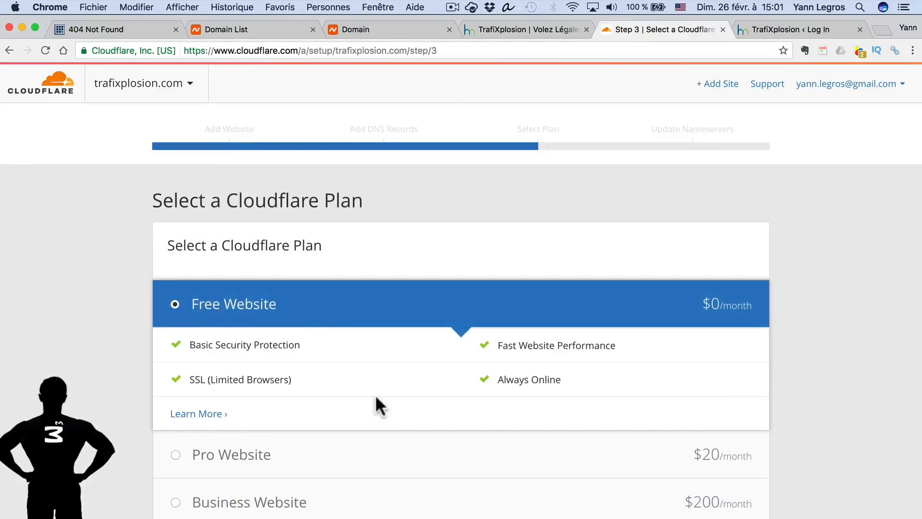
scroll(375, 394, "down", 3)
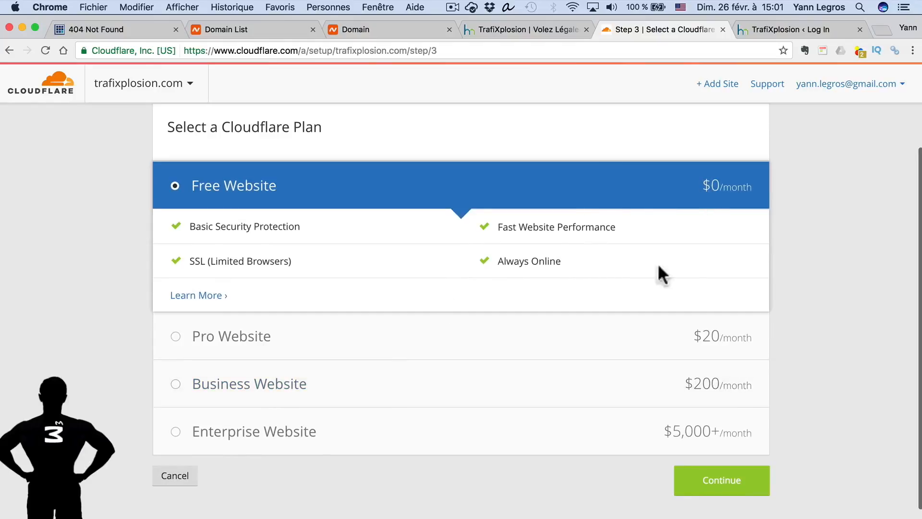
left_click(716, 487)
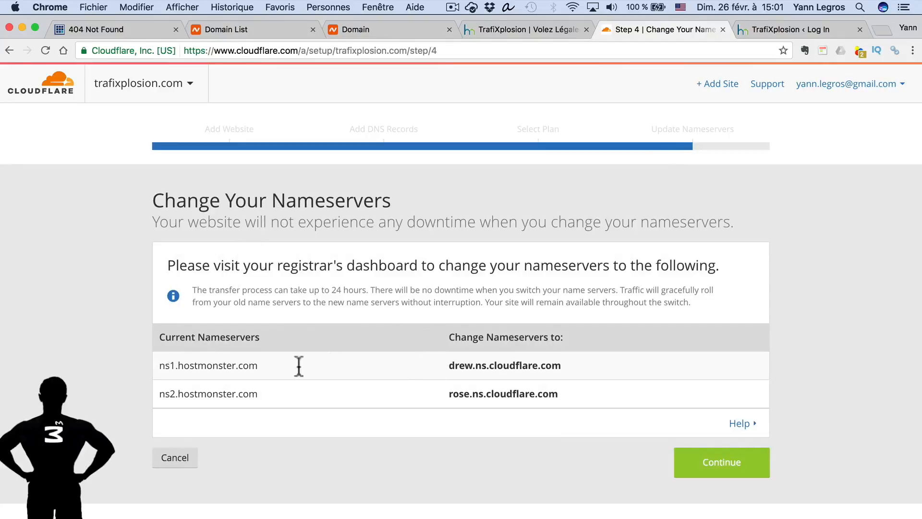
- Copy drew.ns.cloudflare.com from Cloudflare and set it as the domain's first custom nameserver in Namecheap
double_click(456, 365)
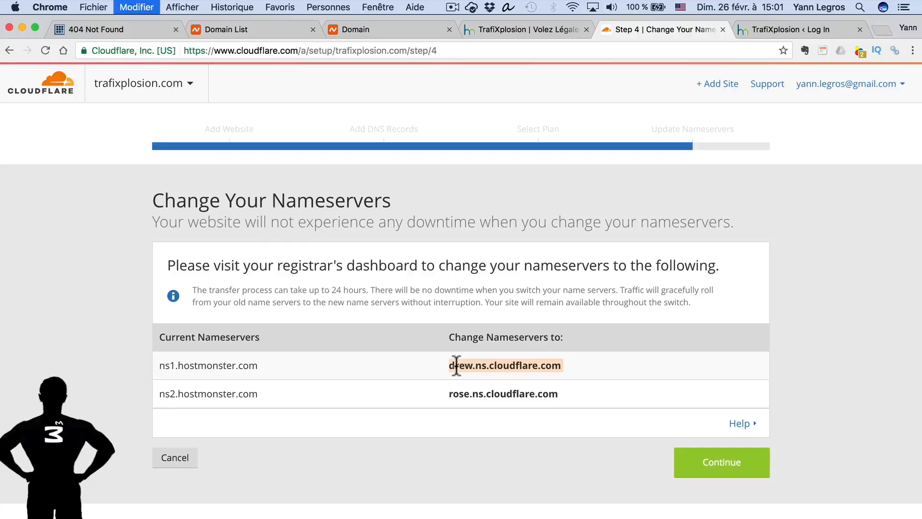
right_click(456, 364)
left_click(472, 391)
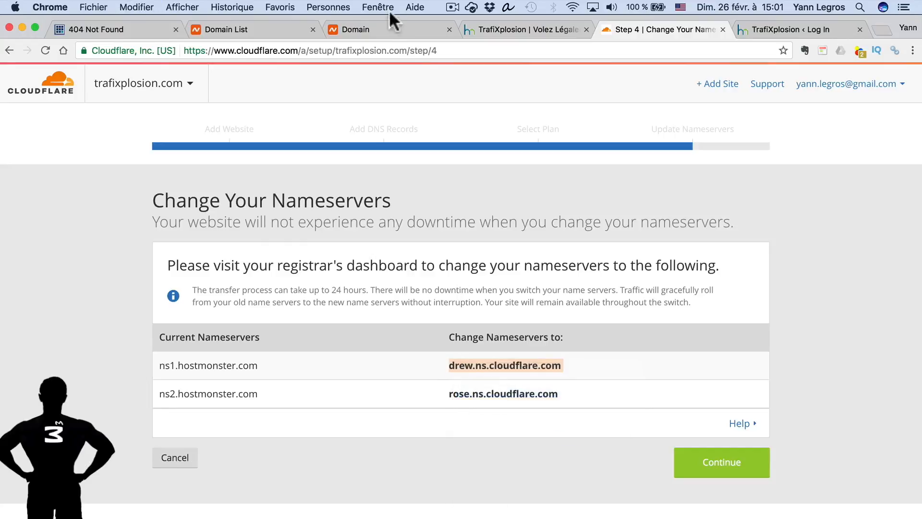
left_click(381, 28)
left_click(450, 426)
triple_click(450, 426)
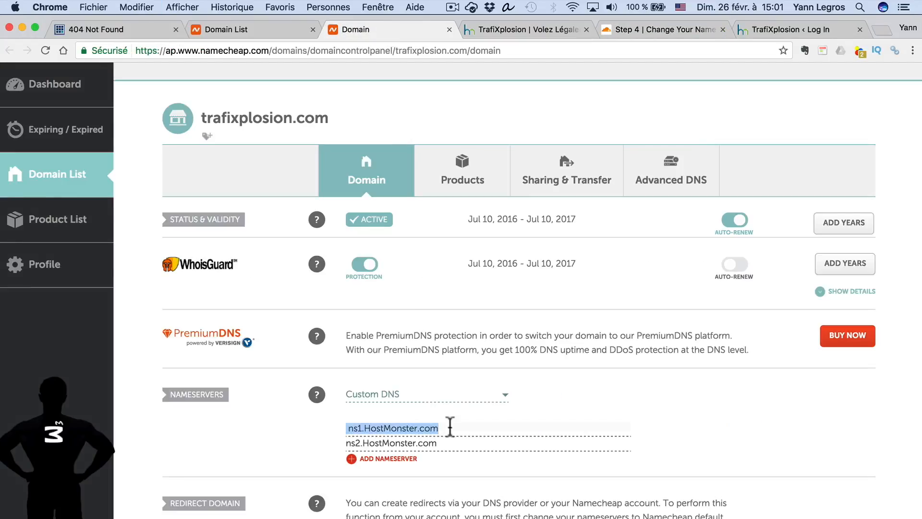
key("super+v")
- Copy rose.ns.cloudflare.com from Cloudflare, set it as the second custom nameserver in Namecheap, and save the nameserver changes
left_click(638, 28)
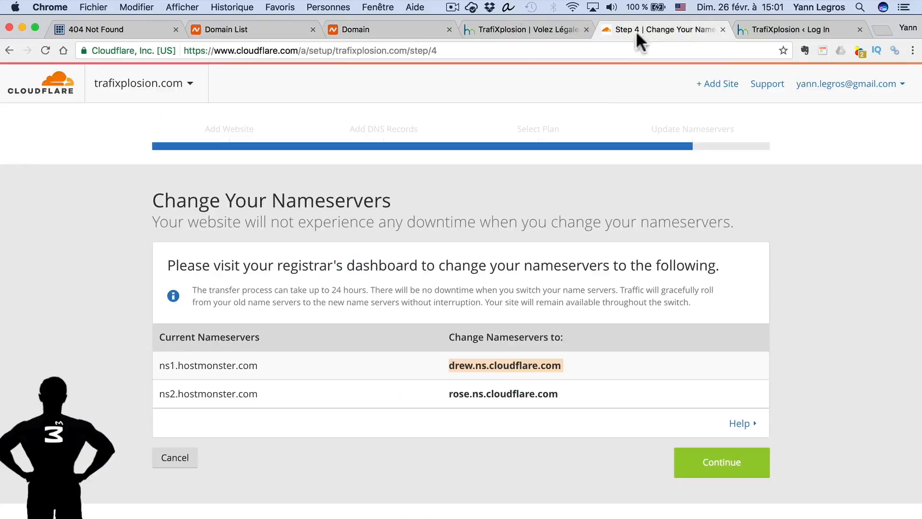
left_click(460, 394)
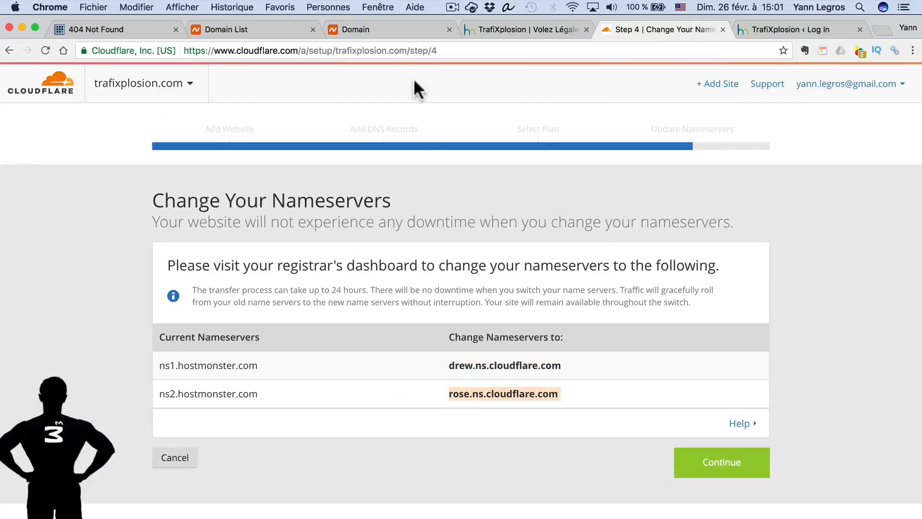
left_click(386, 28)
triple_click(409, 441)
key("super+v")
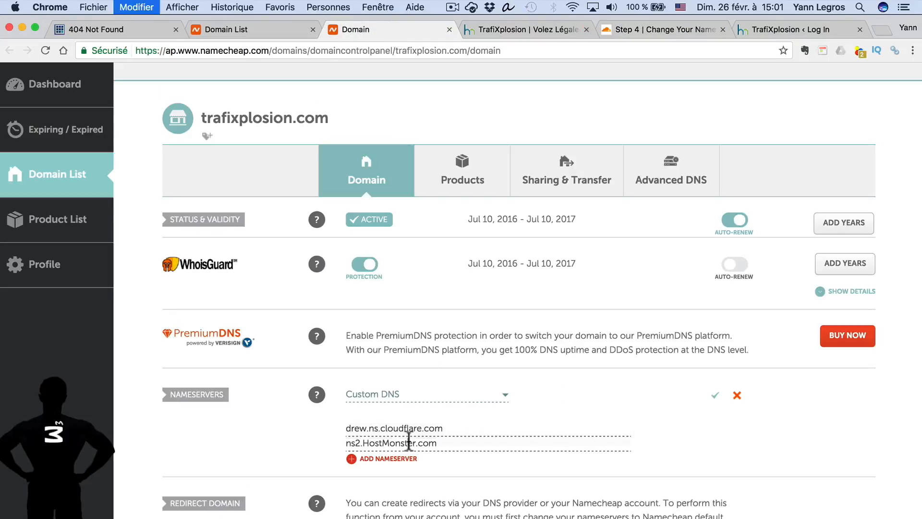
left_click(712, 398)
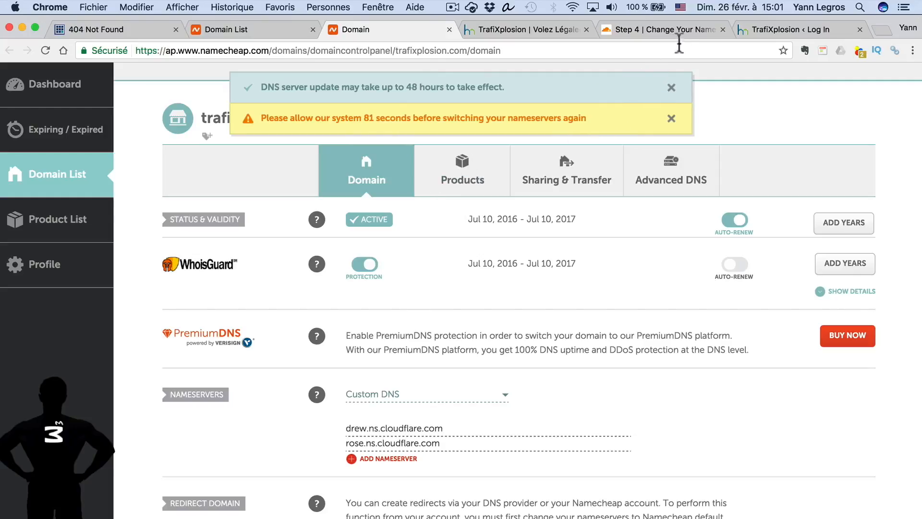
- Log in to the site's WordPress admin with the prefilled credentials and open the page for adding new plugins
left_click(763, 30)
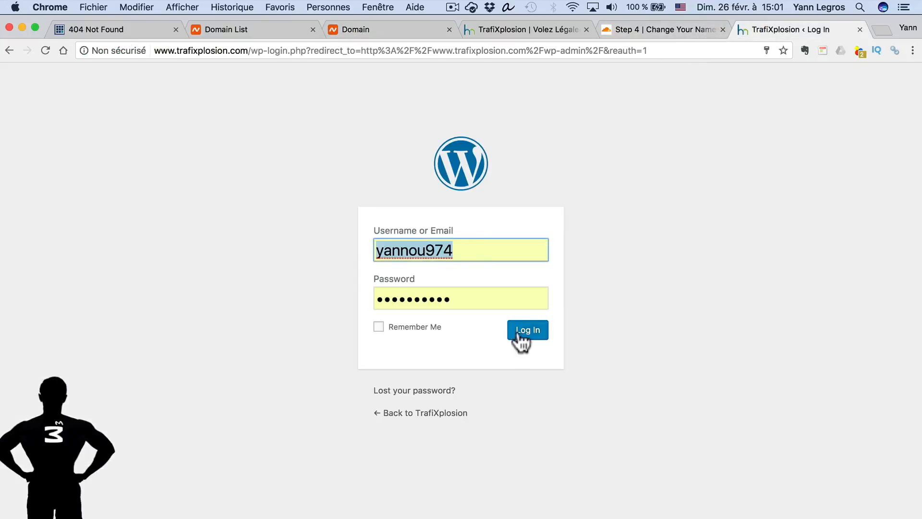
left_click(518, 333)
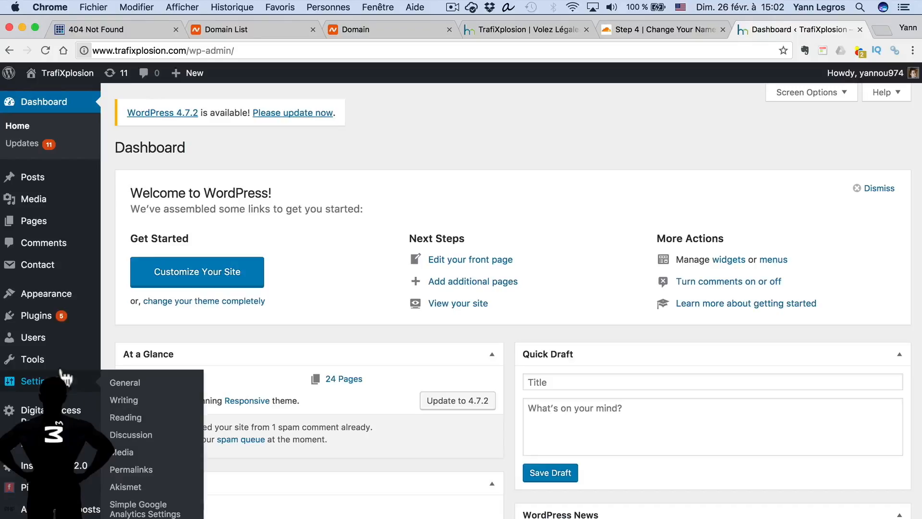
mouse_move(81, 329)
left_click(127, 336)
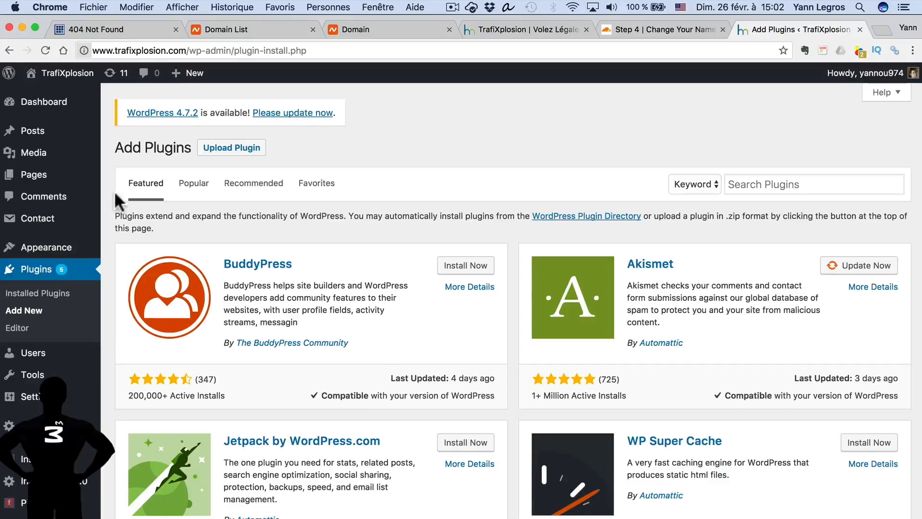
- Search the plugin directory for "wordpress https" and install the WordPress HTTPS (SSL) plugin
left_click(767, 184)
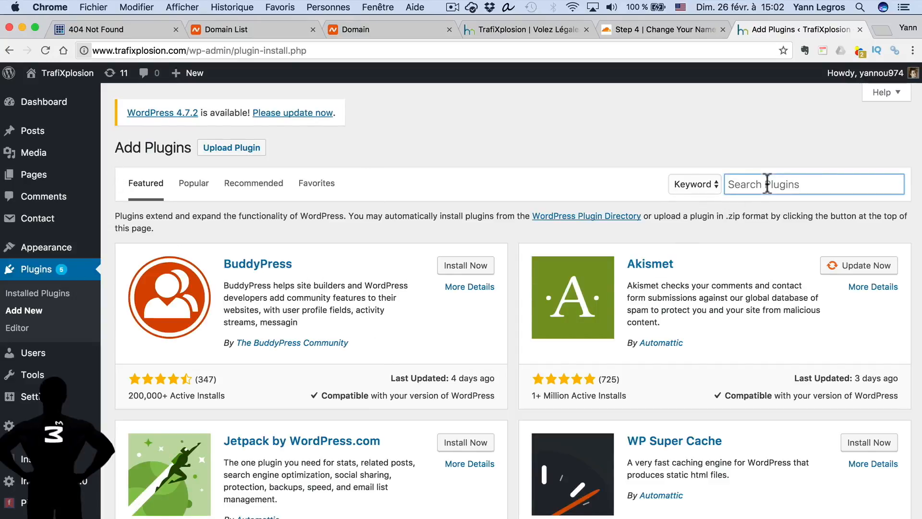
type("word")
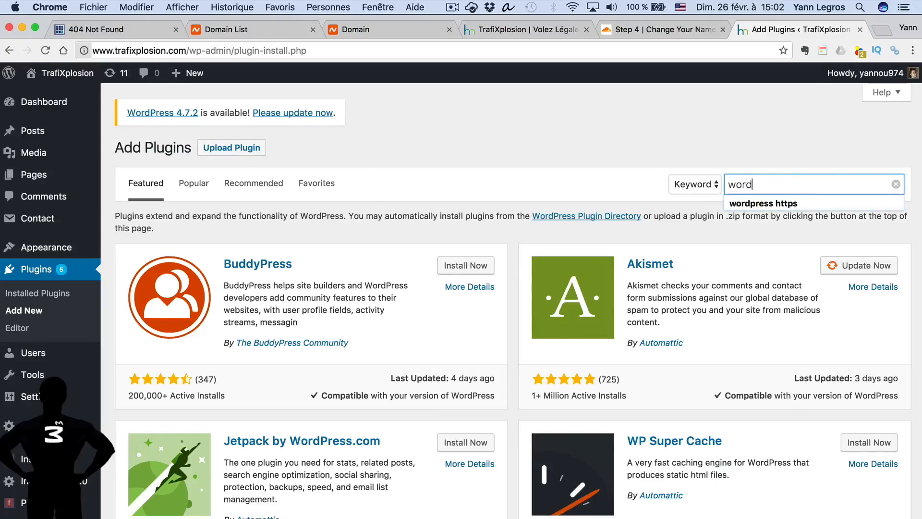
type("r")
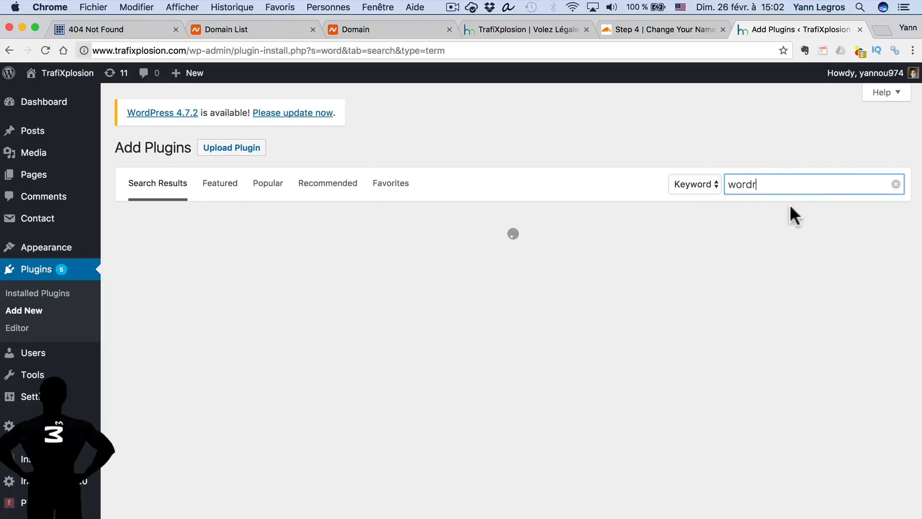
key("BackSpace")
type("p")
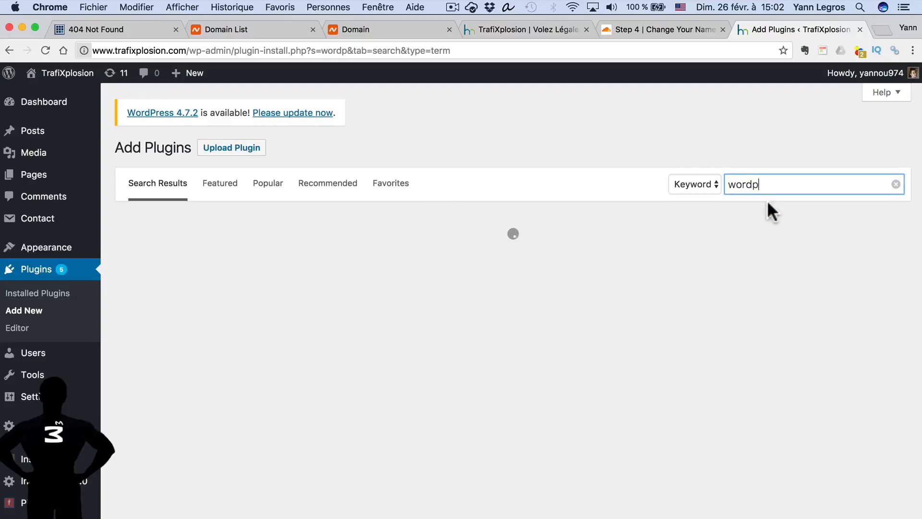
type("res")
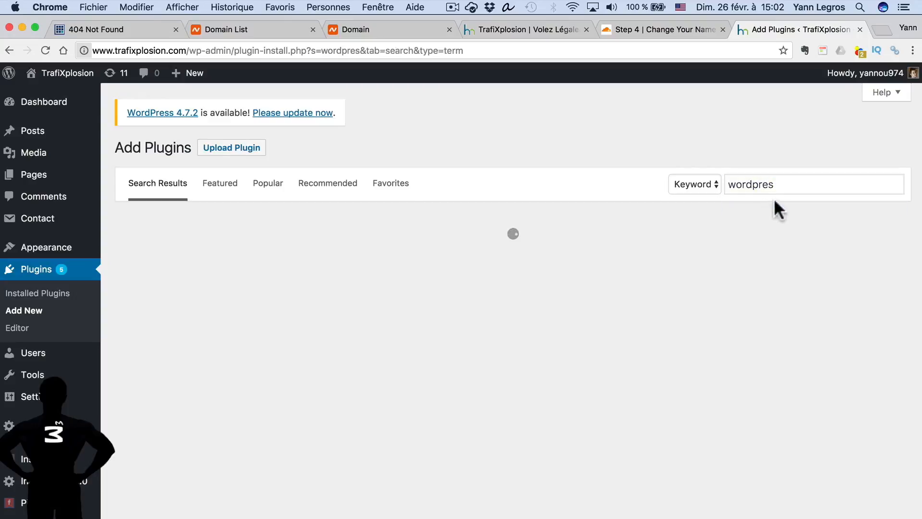
type("s")
left_click(780, 203)
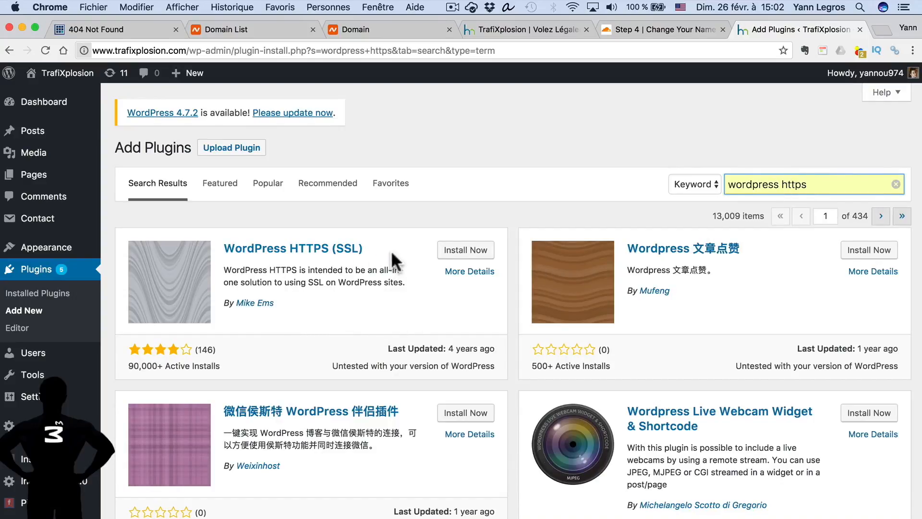
left_click_drag(383, 248, 224, 248)
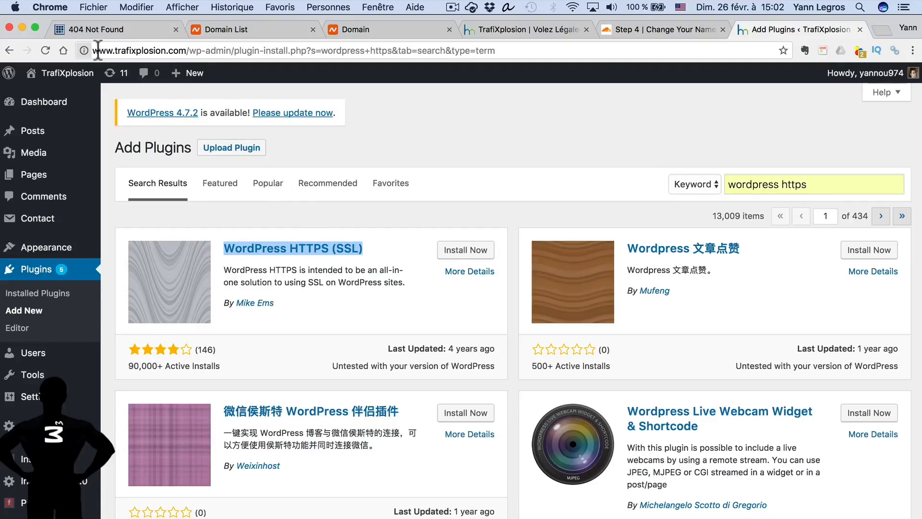
left_click(459, 251)
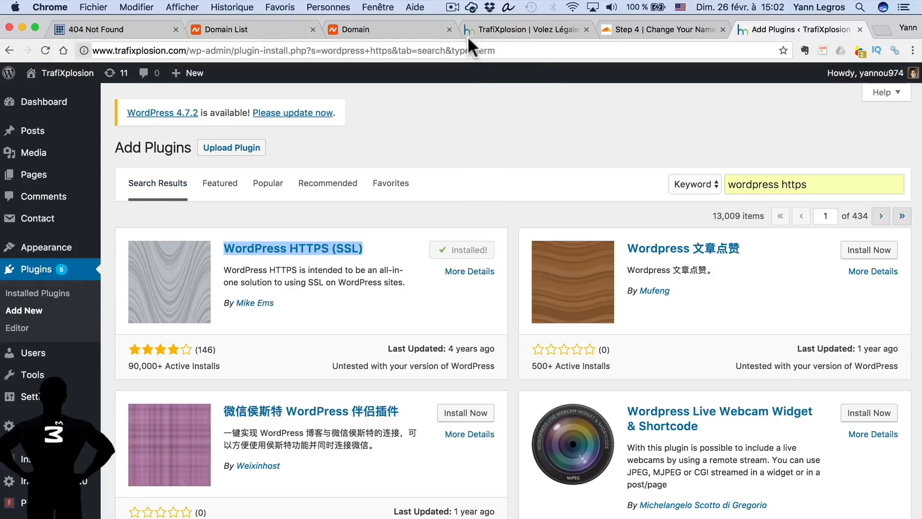
- Review the custom nameservers in Namecheap, continue to the Cloudflare overview for trafixplosion.com, and recheck the nameservers
left_click(390, 30)
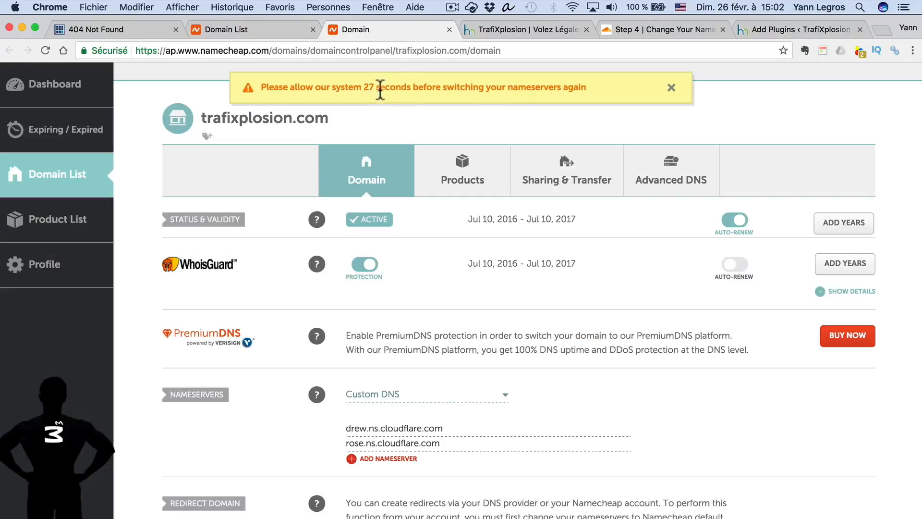
left_click(643, 29)
left_click(724, 461)
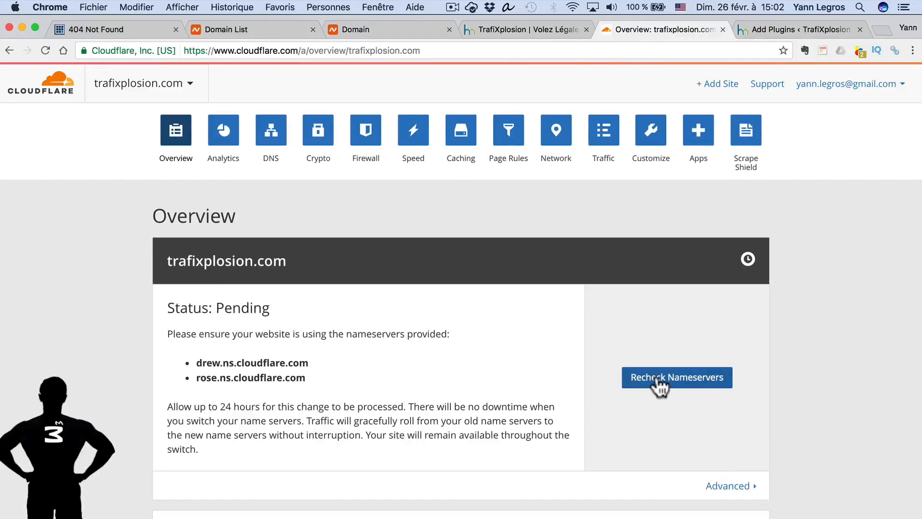
left_click(656, 379)
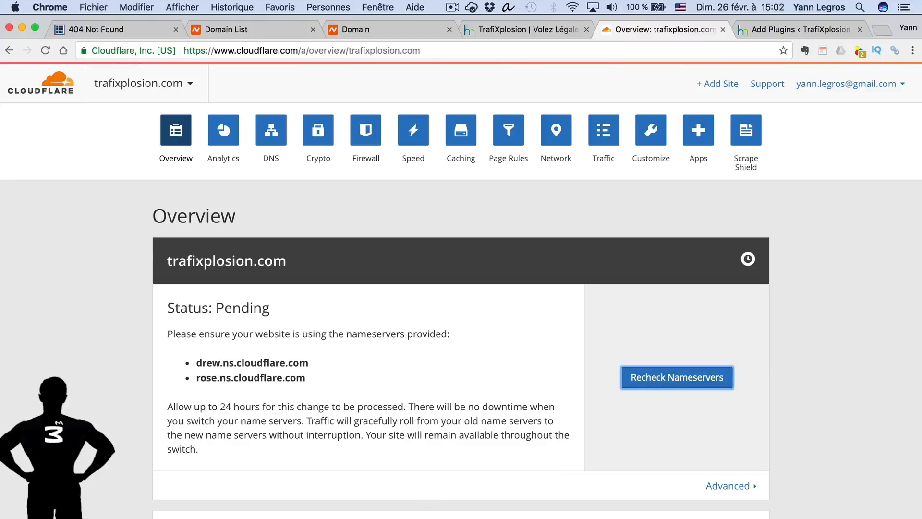
- Reload the Cloudflare overview, recheck the nameservers again, and look at the domain's status in Namecheap and Cloudflare
left_click(393, 48)
key("Return")
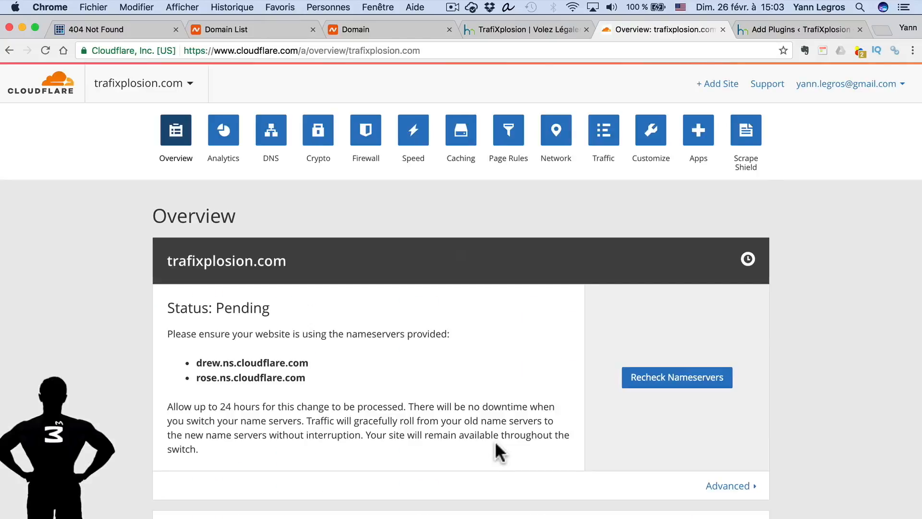
left_click(654, 393)
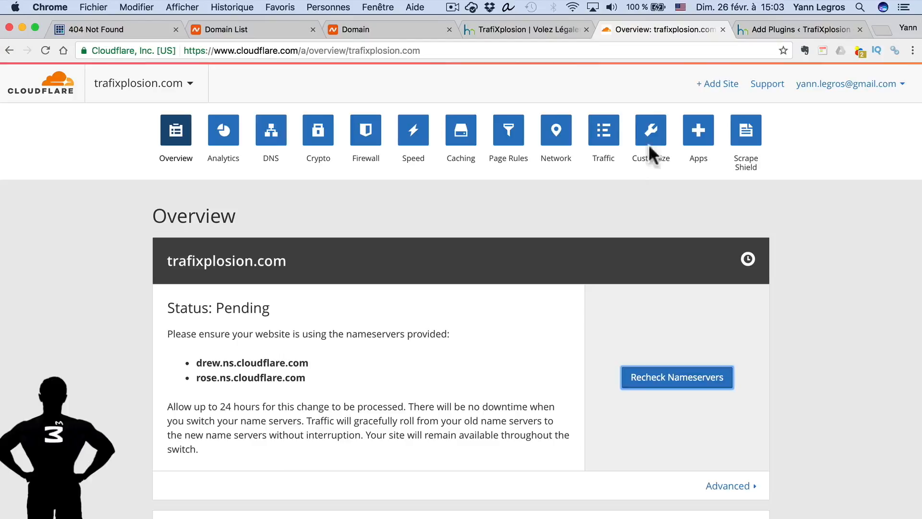
left_click(382, 30)
left_click(634, 31)
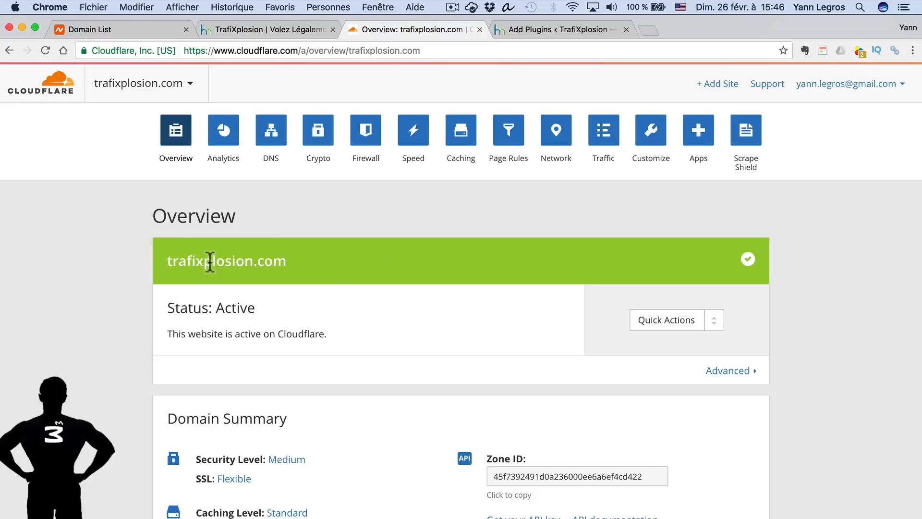
- Activate the WordPress HTTPS (SSL) plugin in the WordPress admin and open its HTTPS settings page
left_click(526, 31)
left_click(463, 251)
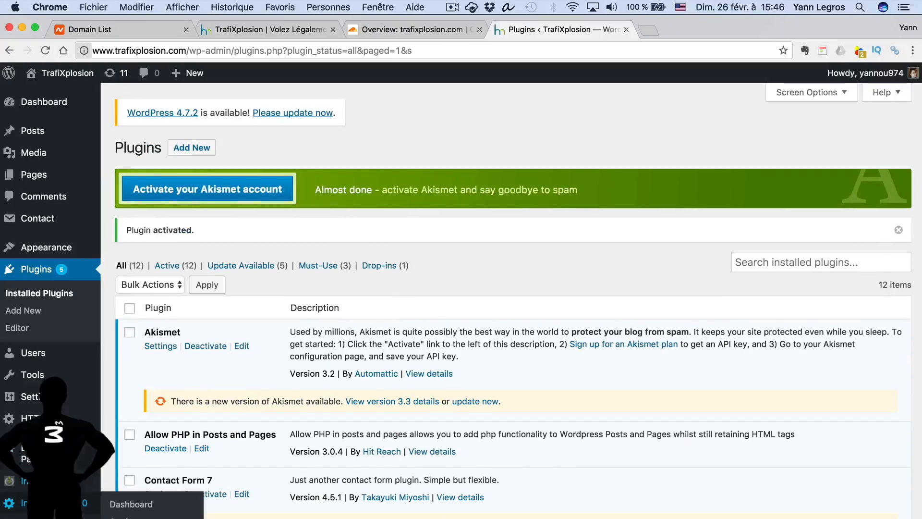
left_click(42, 419)
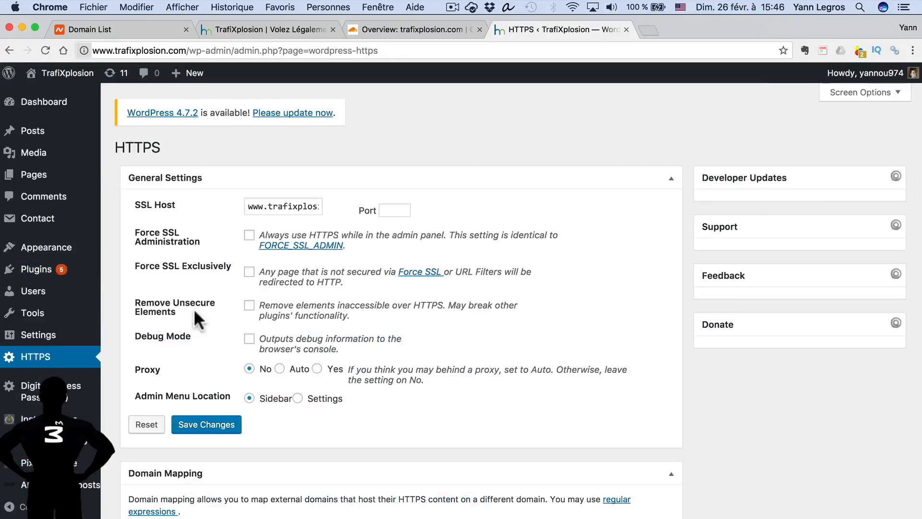
- Enable Force SSL Administration in the HTTPS plugin's general settings and save the changes
left_click(249, 234)
left_click_drag(135, 234, 204, 244)
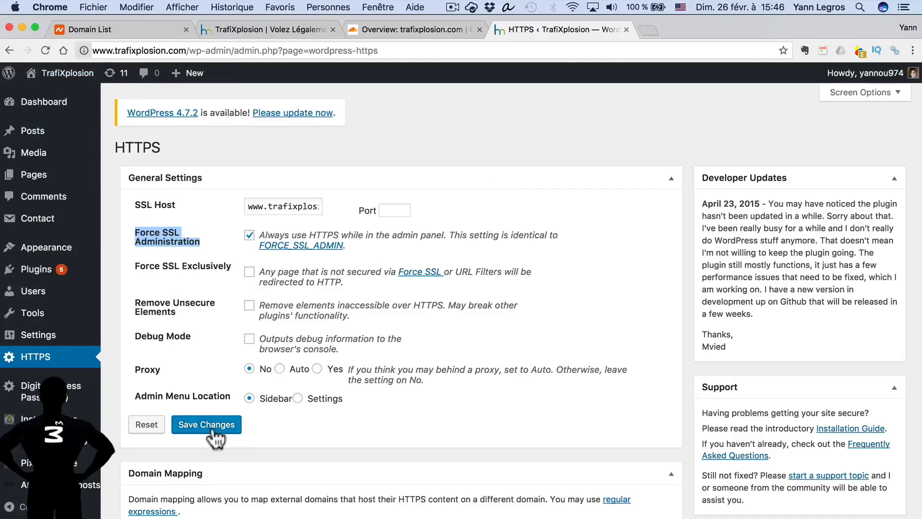
left_click(195, 426)
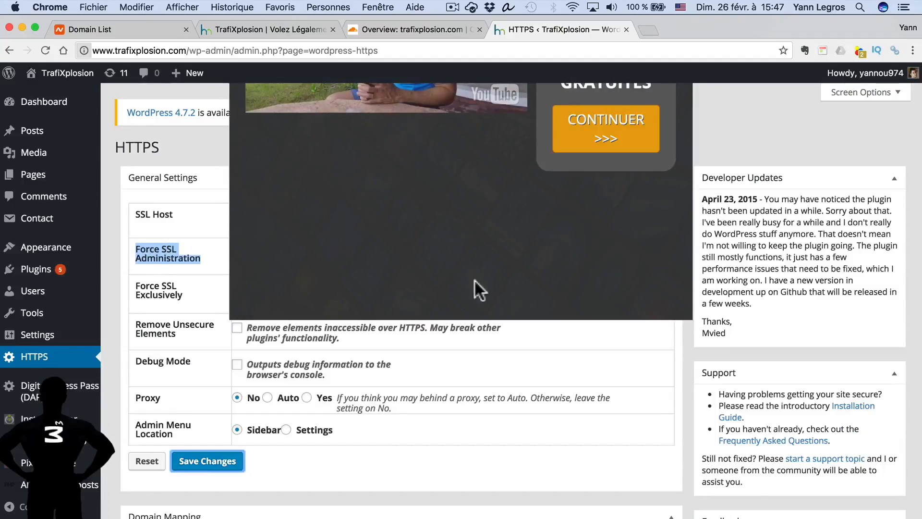
left_click(750, 125)
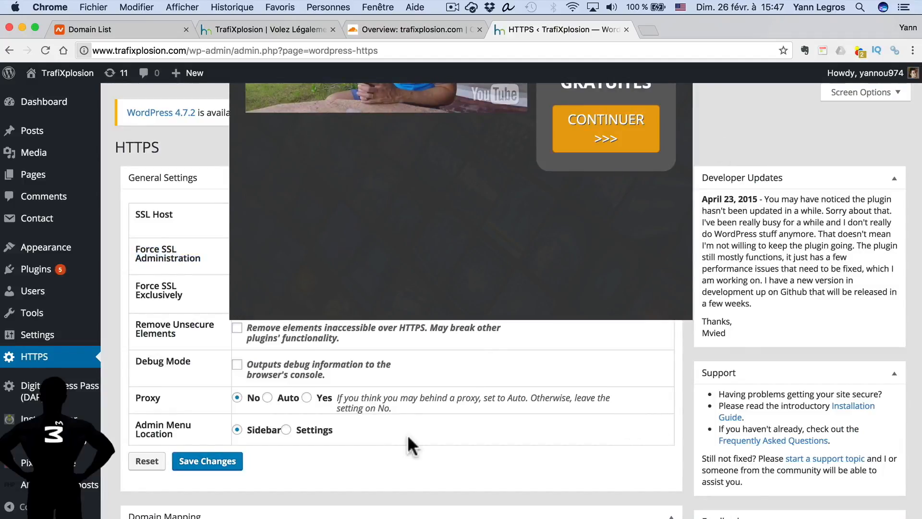
scroll(408, 434, "up", 2)
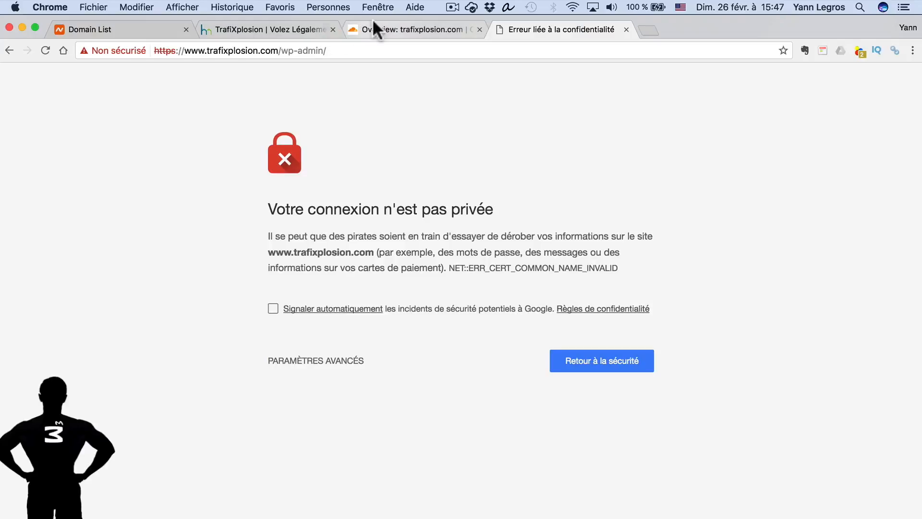
- Check the address of the HTTPS admin page and the address of the site's home page
left_click(269, 50)
left_click(282, 51)
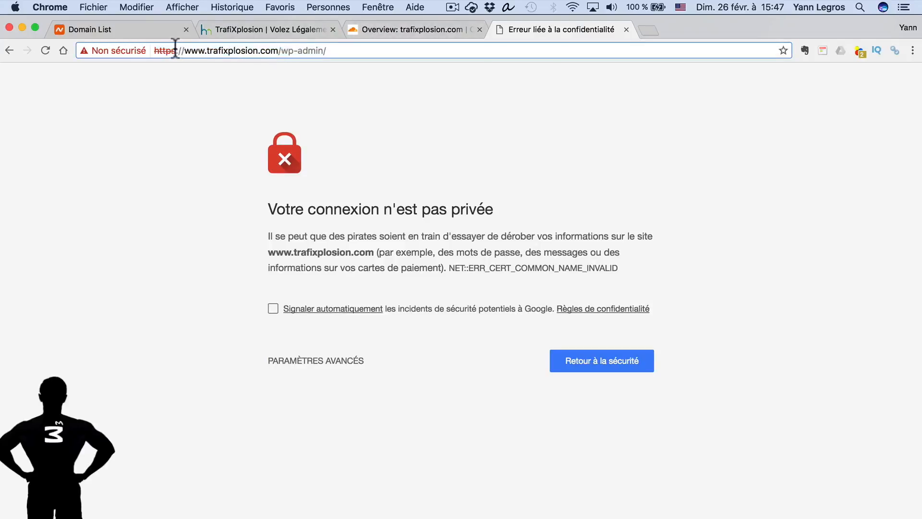
left_click(246, 30)
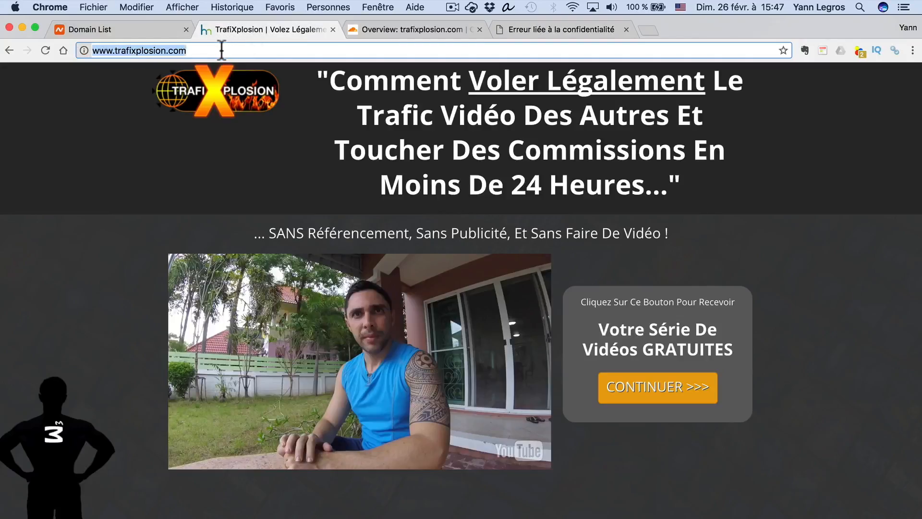
left_click(414, 29)
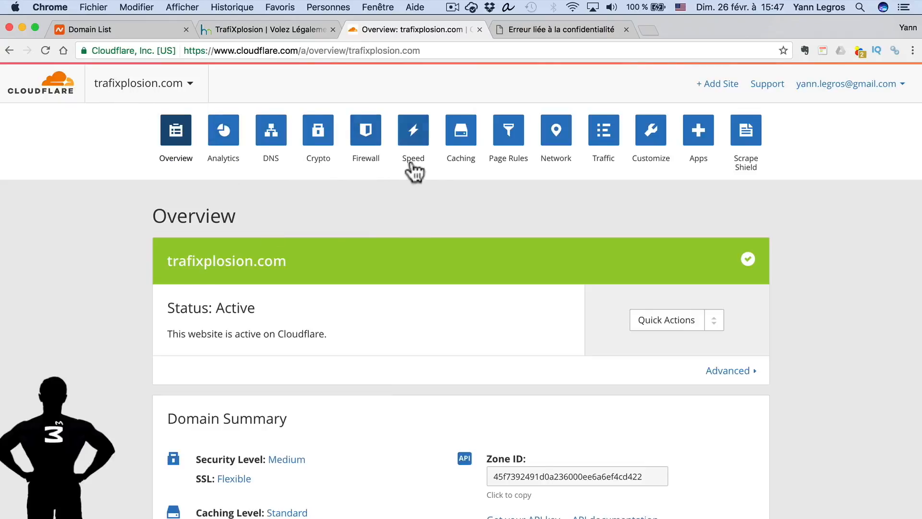
left_click(512, 155)
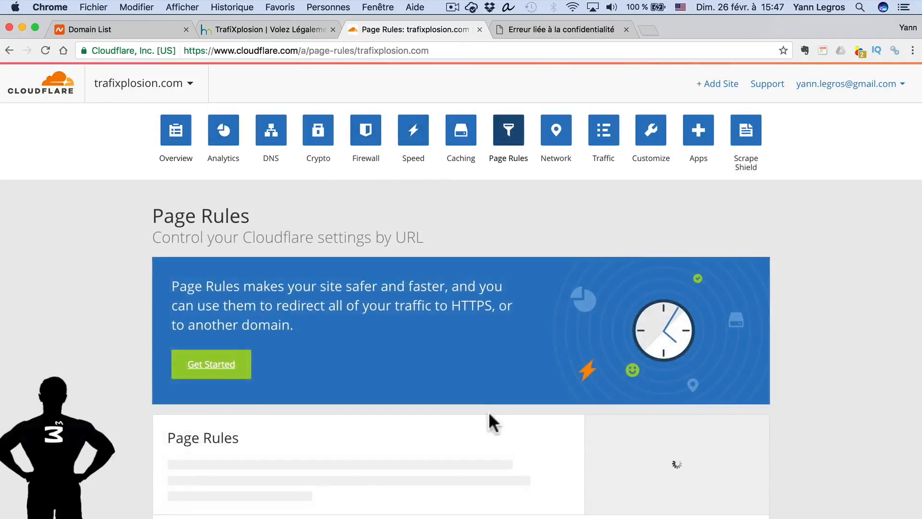
scroll(490, 418, "down", 3)
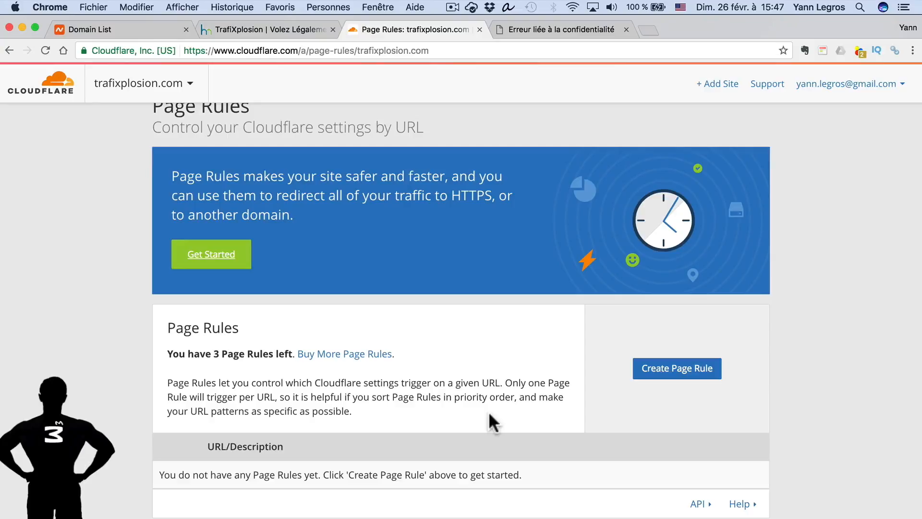
left_click(677, 367)
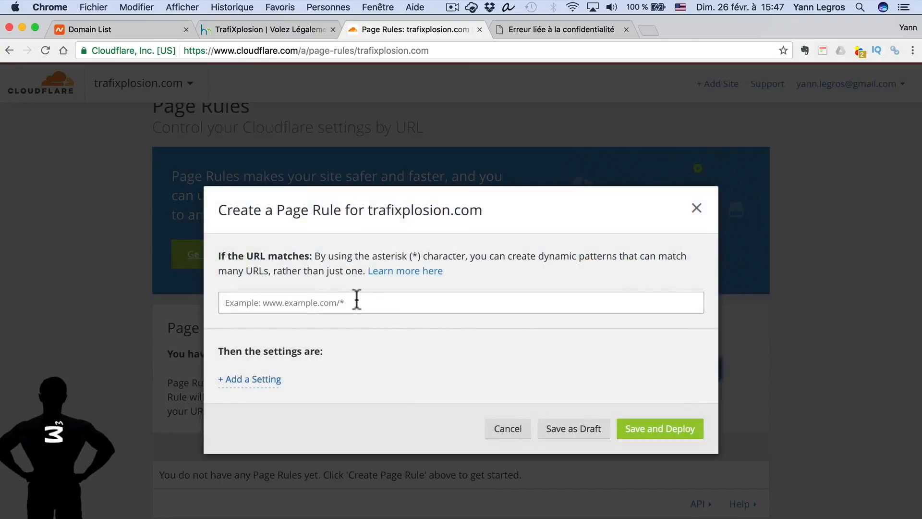
left_click(356, 300)
type("http://www.trafixplosion.com/")
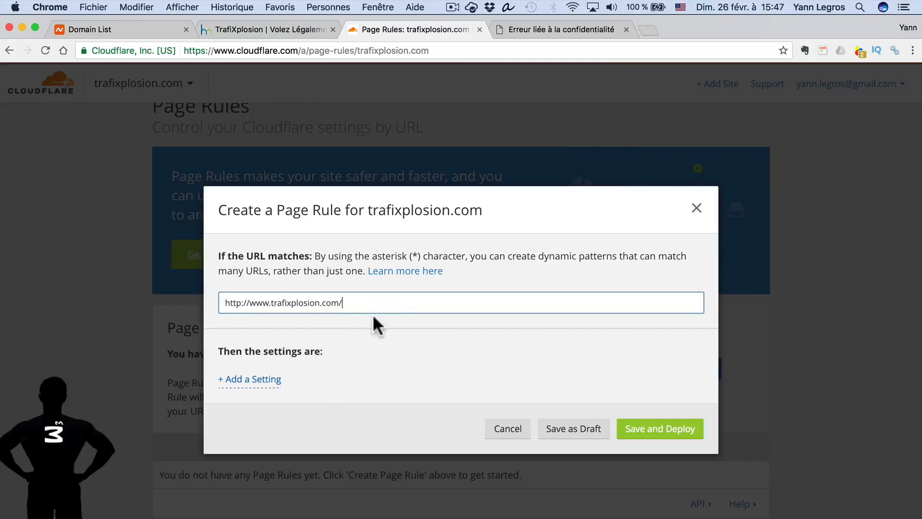
- Give the page rule the Always Use HTTPS setting, then save and deploy it
left_click(253, 380)
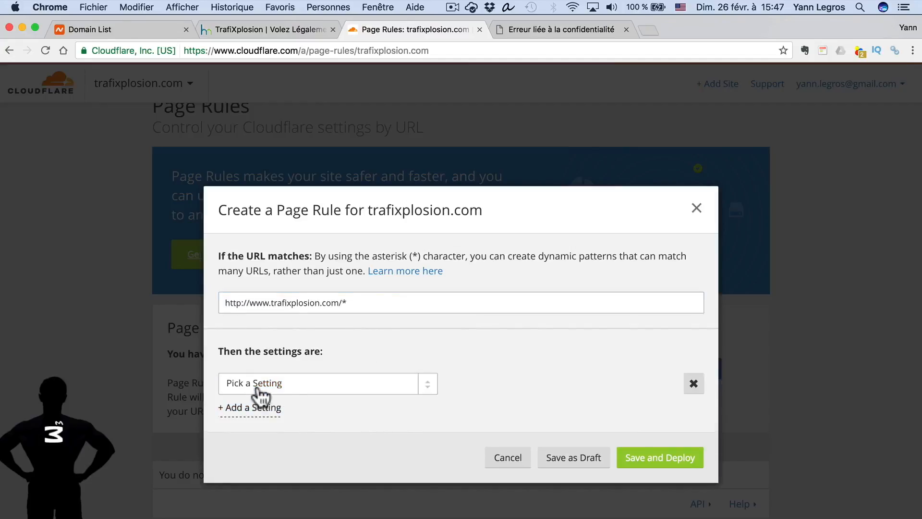
left_click(321, 384)
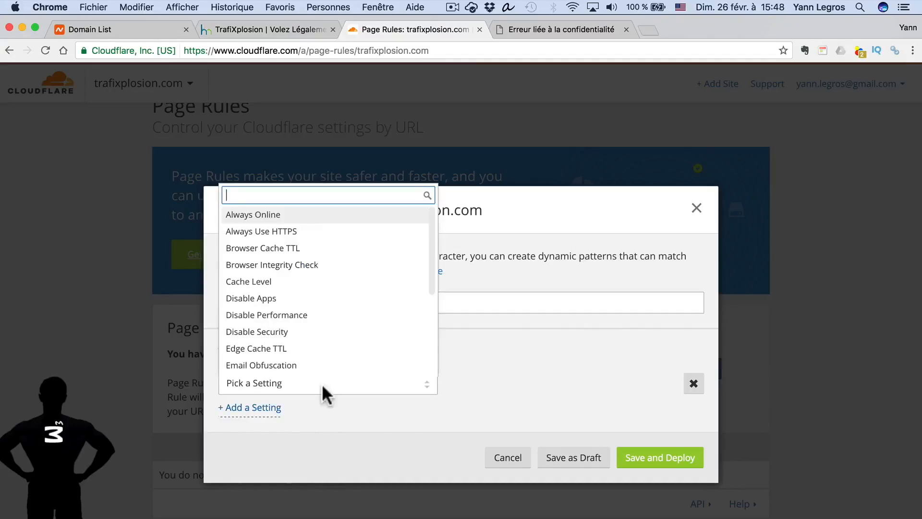
left_click(254, 231)
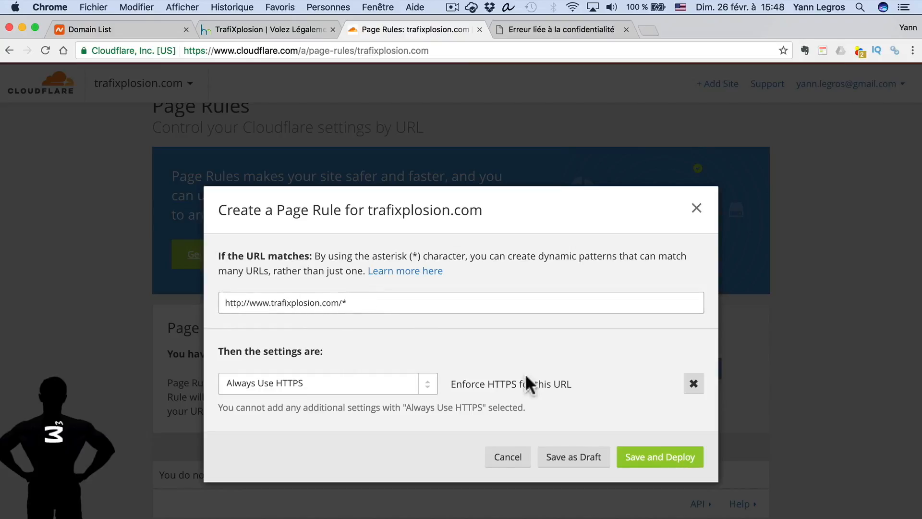
left_click(680, 455)
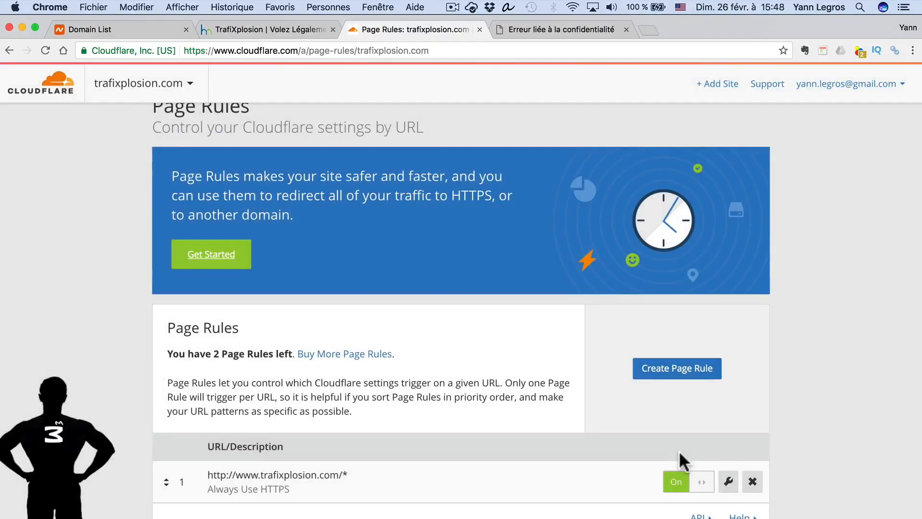
left_click(675, 369)
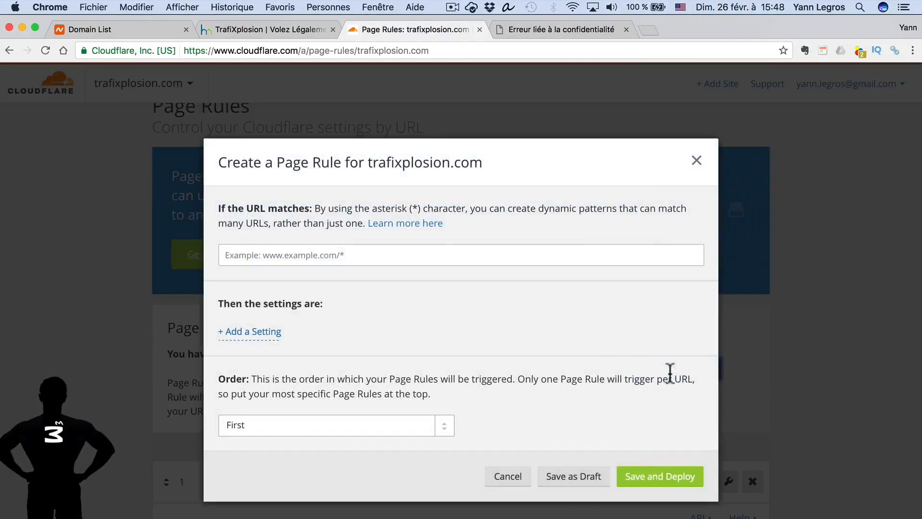
left_click(365, 257)
type("http://www.trafixplosion.com/")
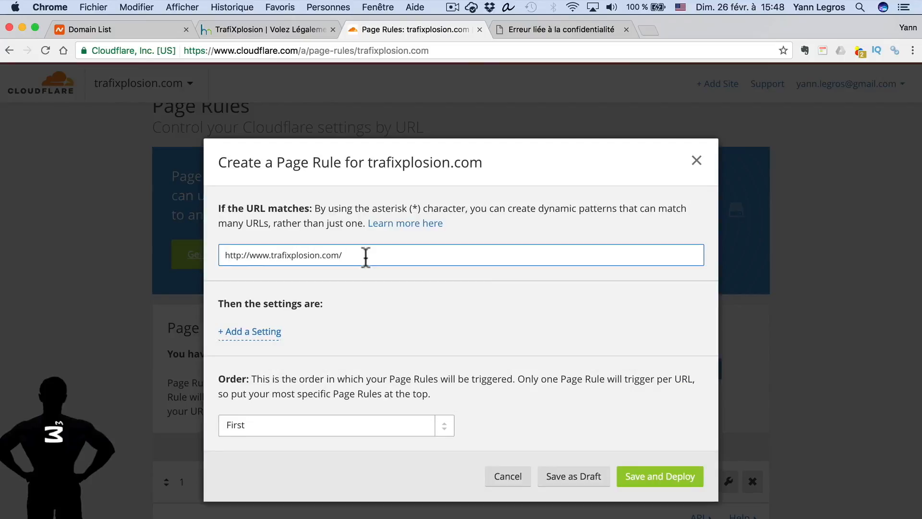
type("*")
left_click_drag(270, 256, 250, 256)
key("BackSpace")
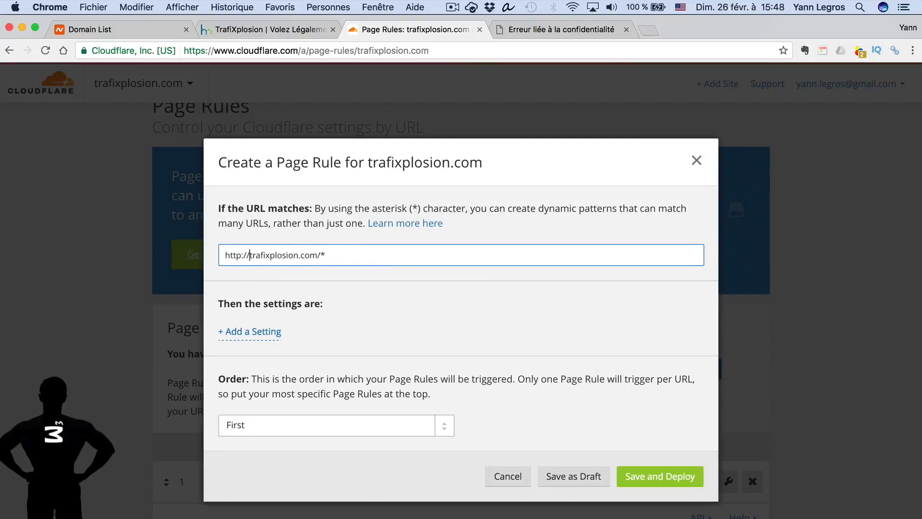
left_click_drag(229, 255, 367, 260)
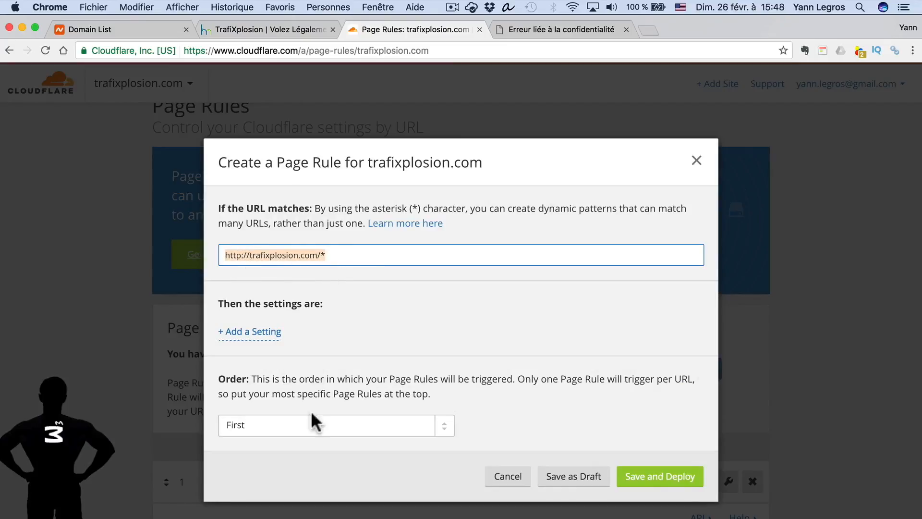
left_click(264, 332)
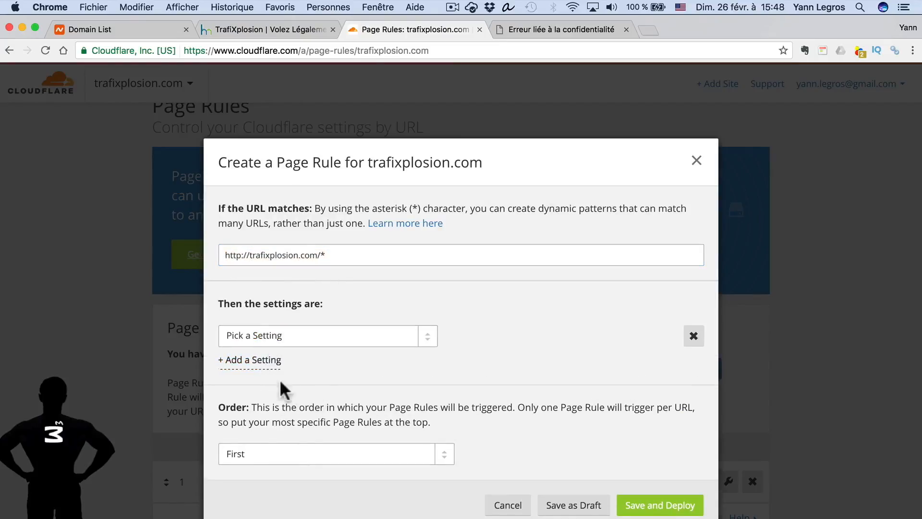
left_click(287, 335)
left_click(267, 388)
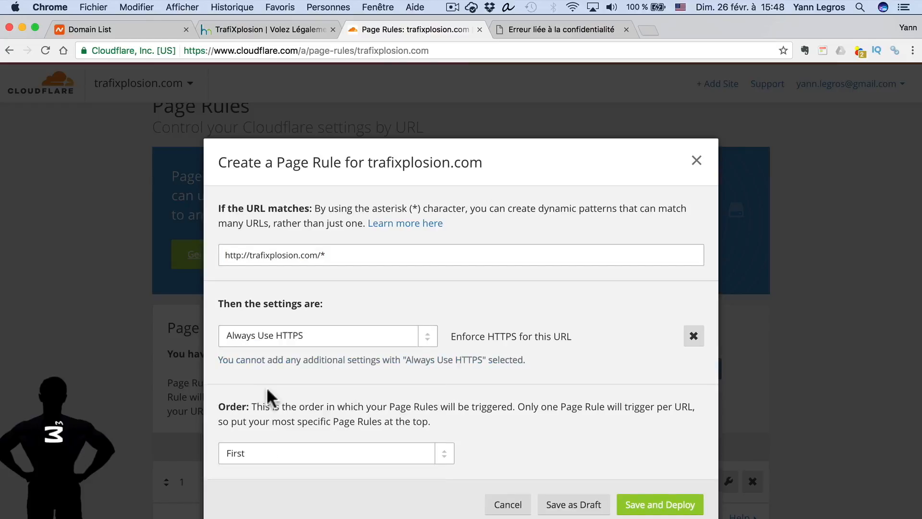
left_click(671, 503)
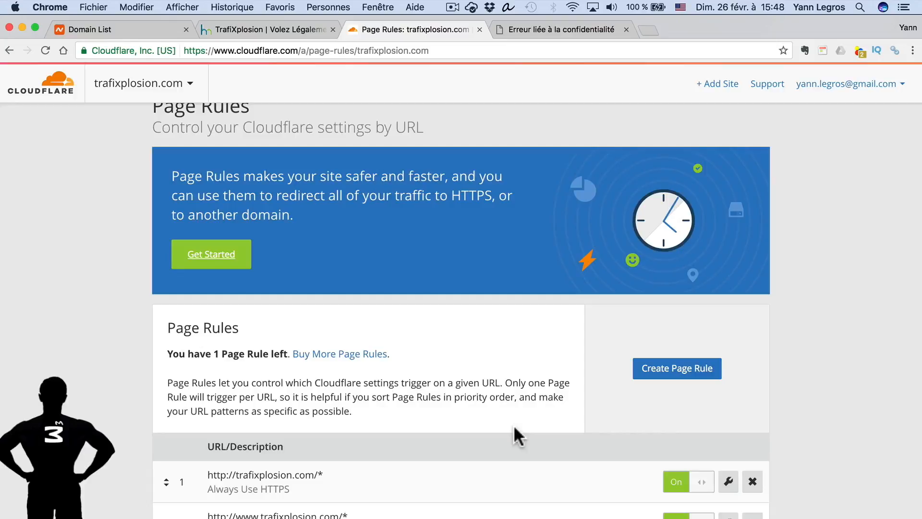
left_click(276, 28)
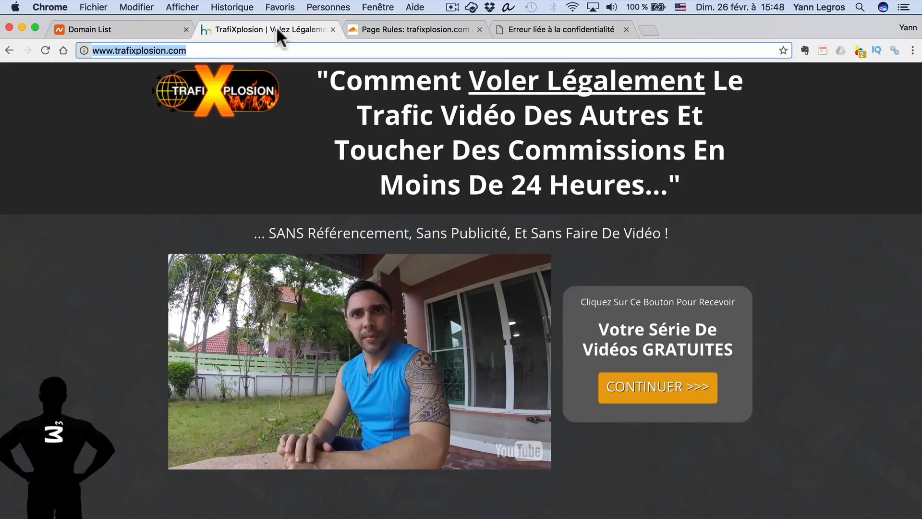
left_click(242, 50)
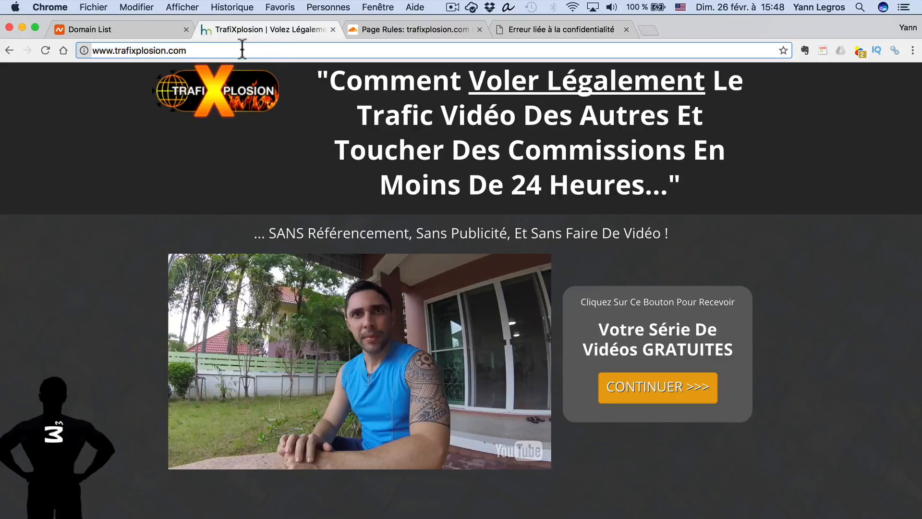
key("super+a")
key("super+c")
key("super+t")
key("super+v")
key("Return")
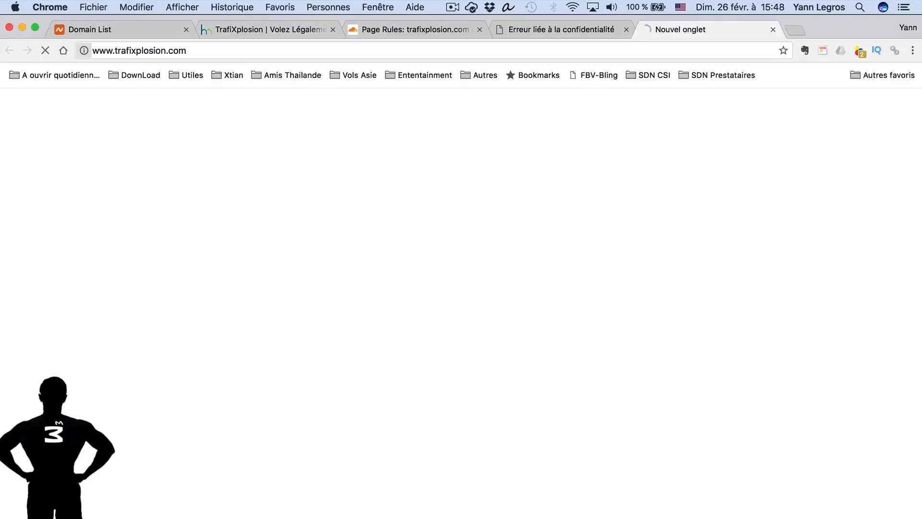